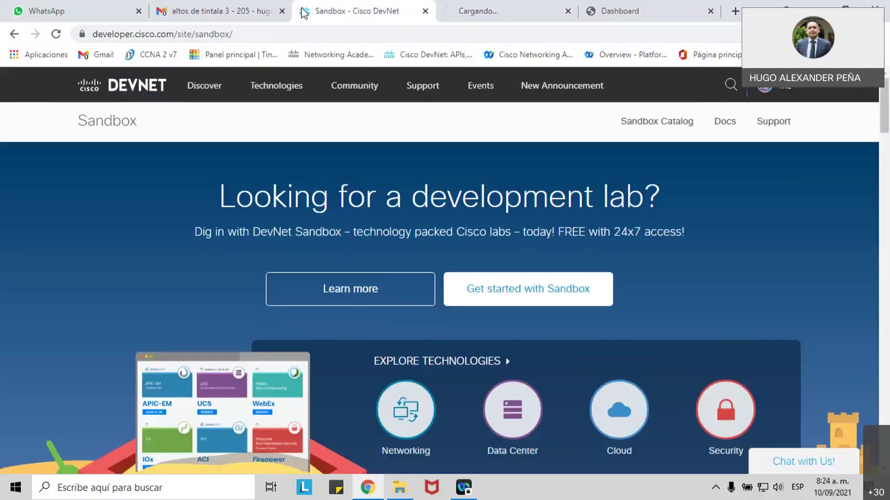
- Launch the lab environment from the DevNet Sandbox page and check the tabs that are loading it
click(516, 291)
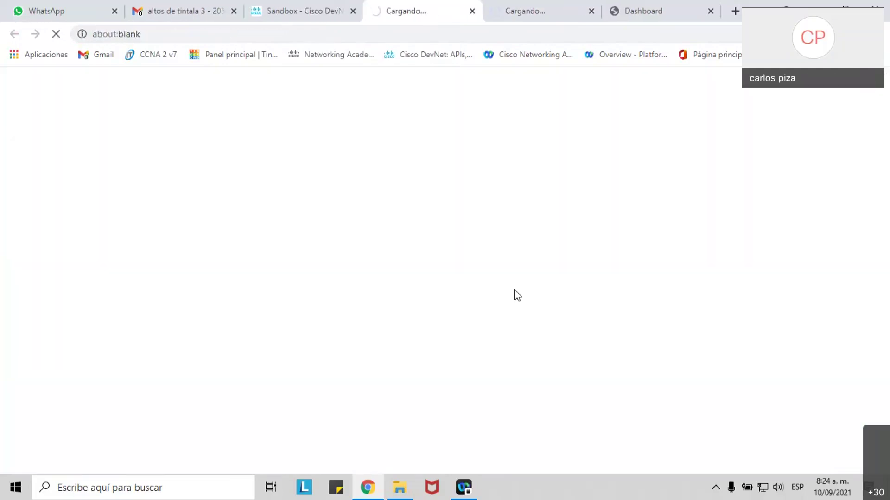
click(560, 15)
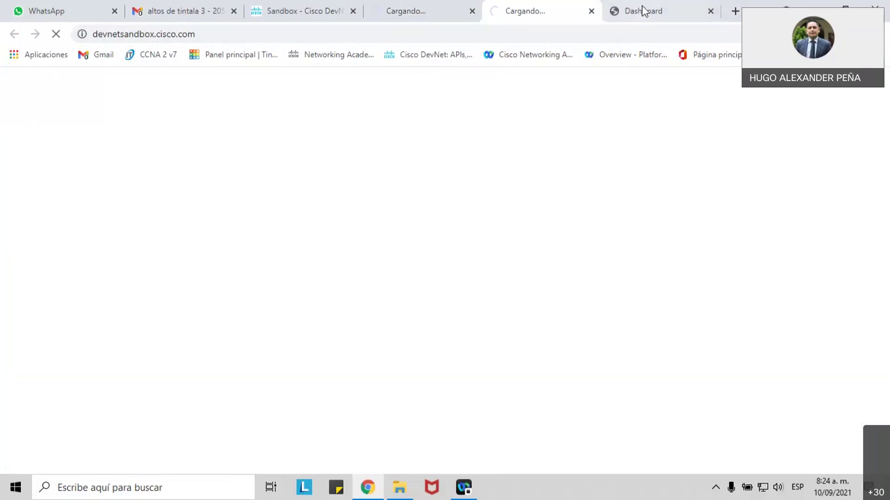
mouse_move(642, 7)
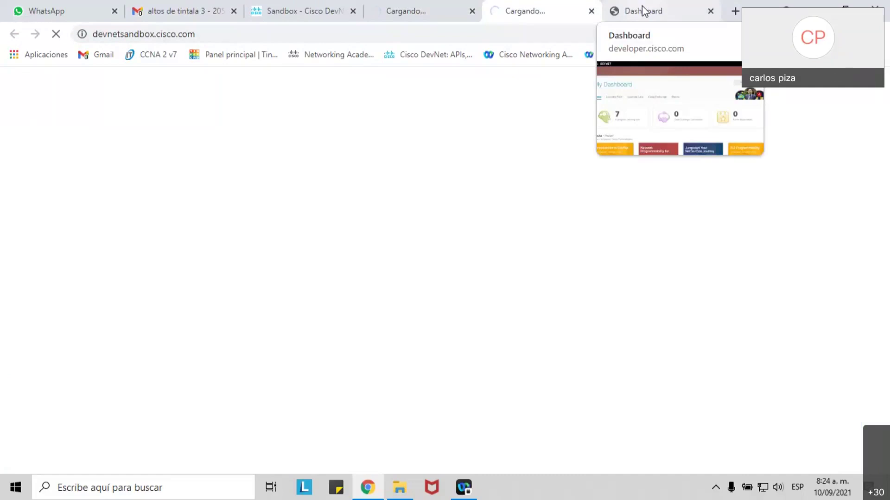
key(super+Down)
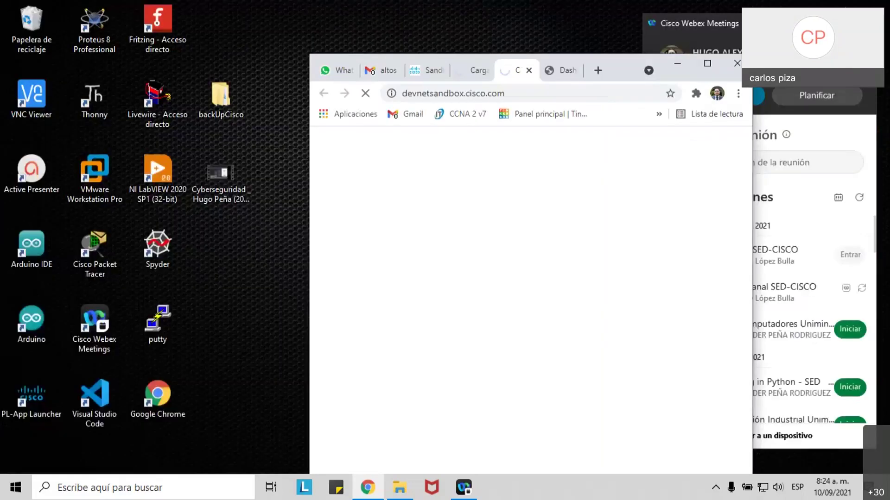
- Try launching the lab environment once more from the DevNet Sandbox page and check each loading tab
click(428, 72)
key(super+Up)
key(ctrl+Tab)
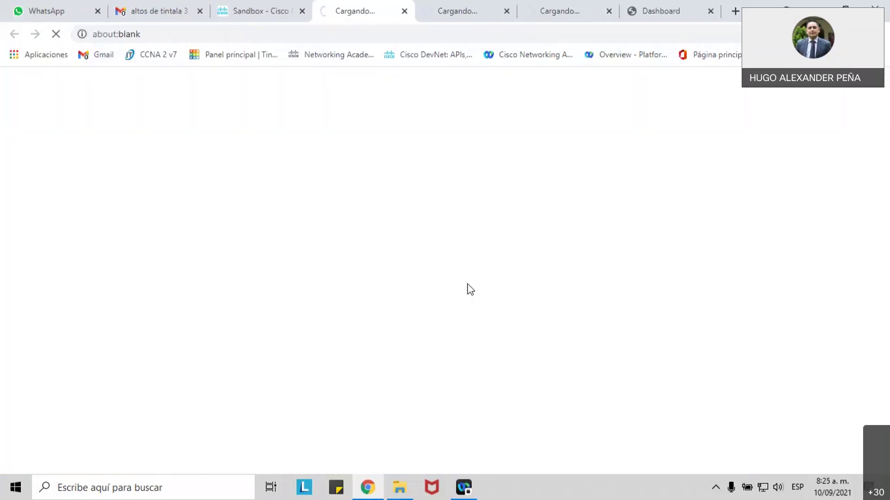
click(466, 11)
click(559, 20)
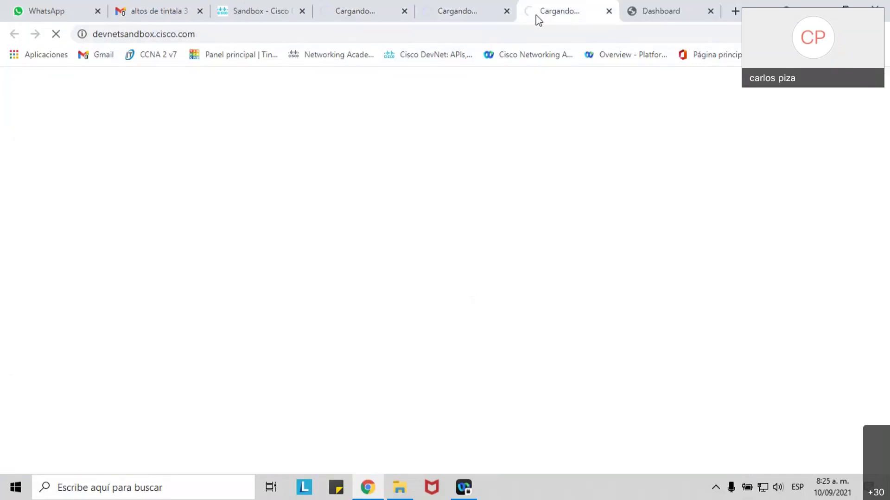
- Switch to the DevNet My Dashboard page and look over its Home section
click(845, 7)
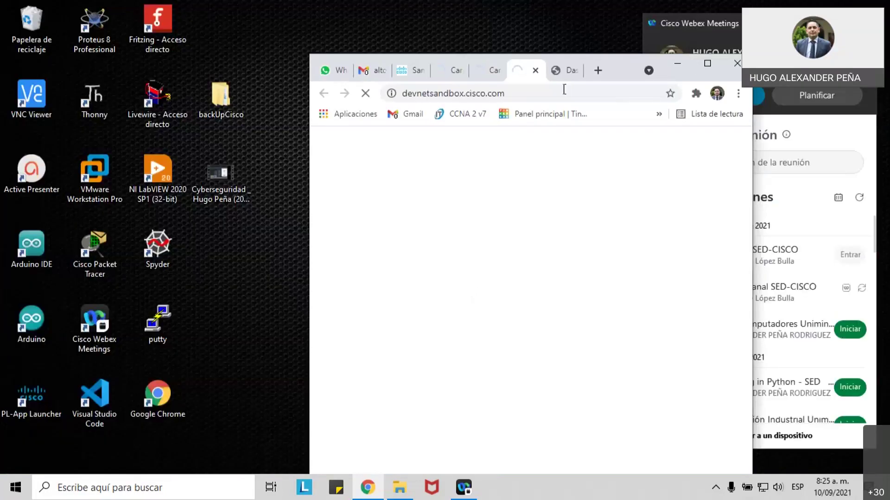
click(563, 70)
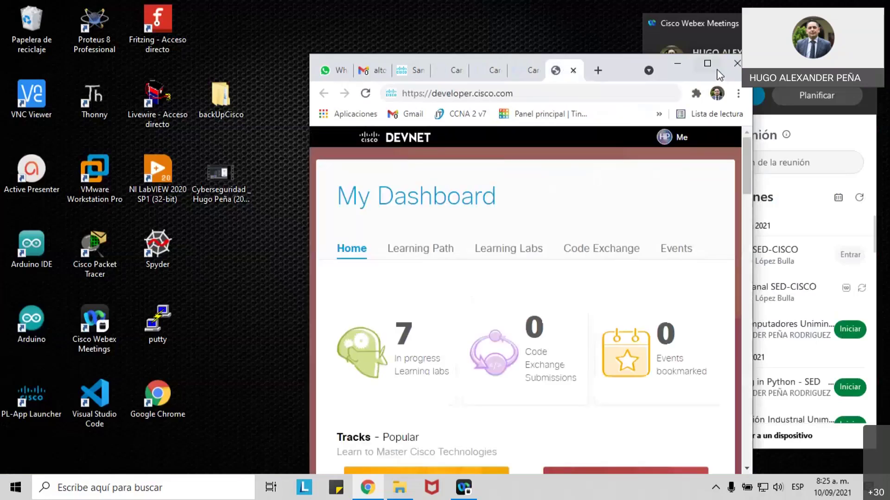
click(707, 63)
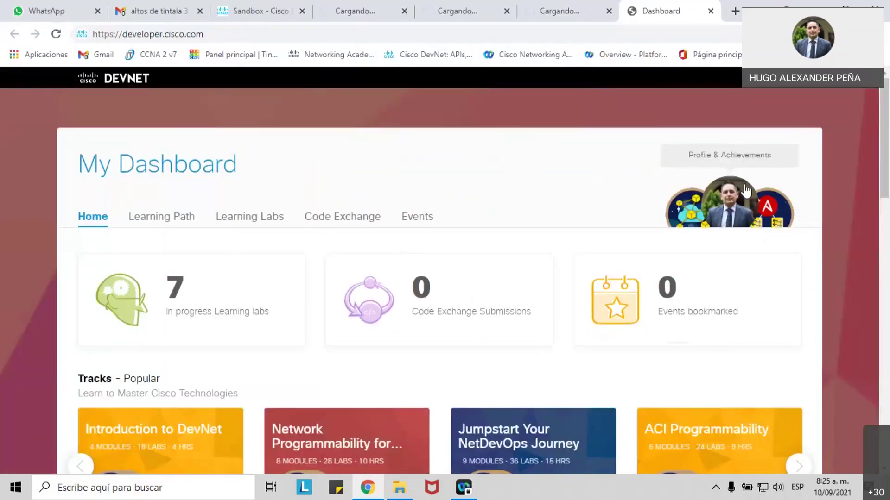
scroll(649, 192, down, 3)
scroll(570, 193, up, 3)
- Open the dashboard's Learning Path section and review the available paths, from Coding & APIs to Security
click(157, 218)
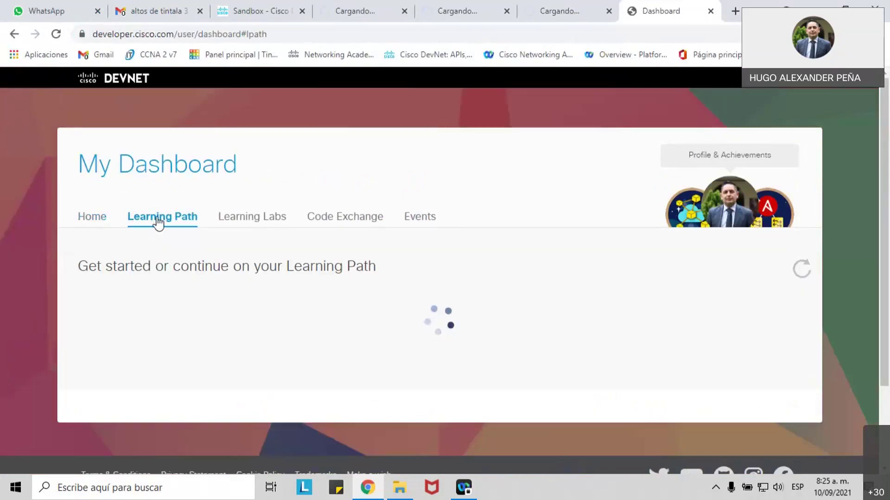
scroll(532, 334, down, 2)
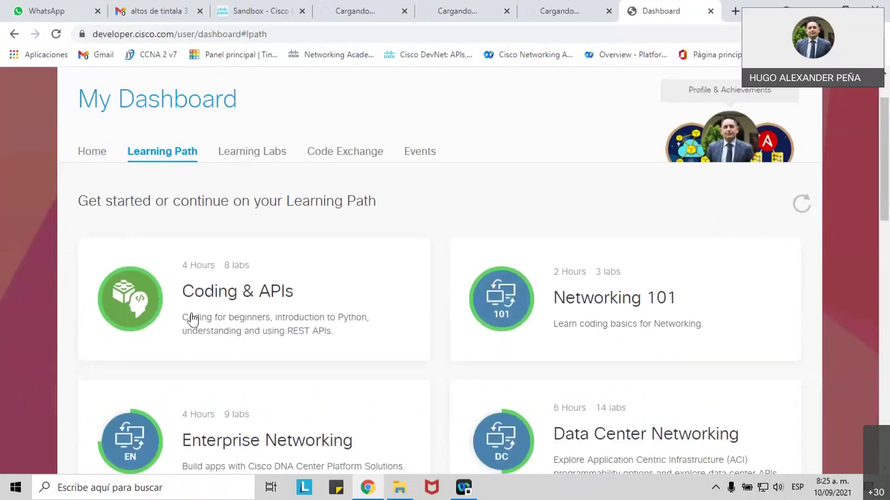
scroll(620, 299, down, 2)
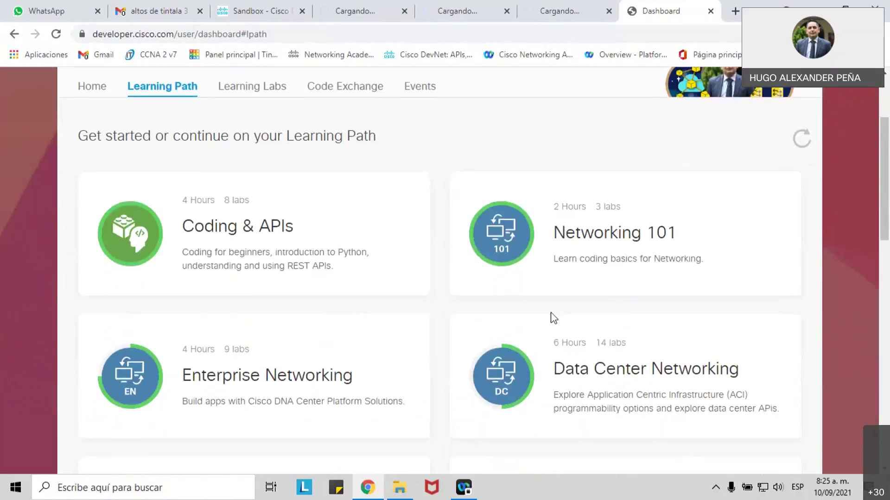
scroll(385, 320, down, 3)
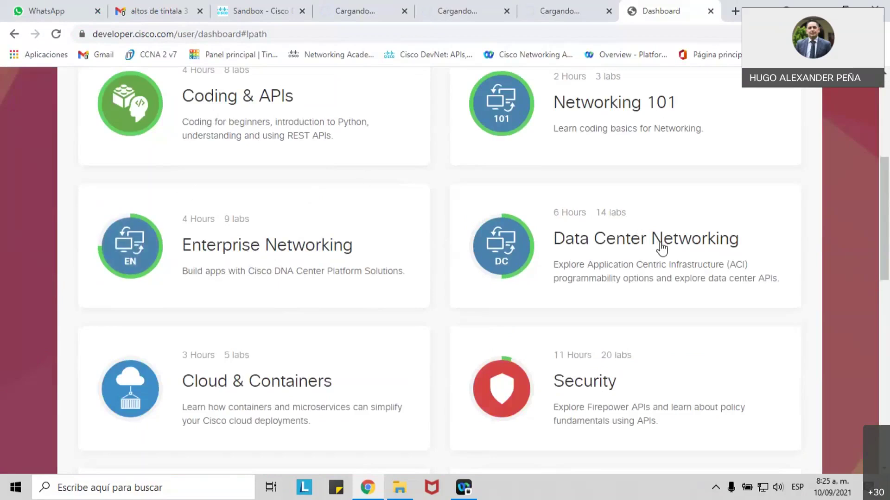
scroll(660, 248, up, 1)
scroll(660, 248, up, 6)
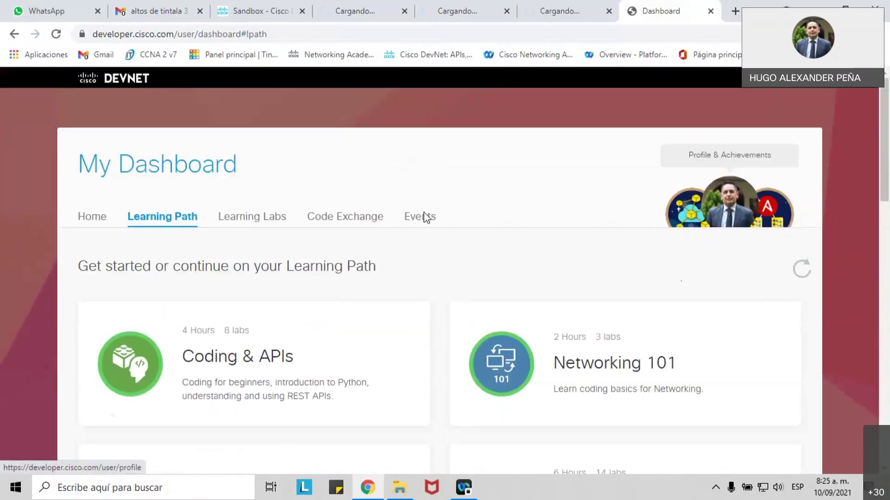
- Return to the dashboard Home, open Profile & Achievements and review the acquired shields and earned badges
click(84, 219)
scroll(590, 209, down, 1)
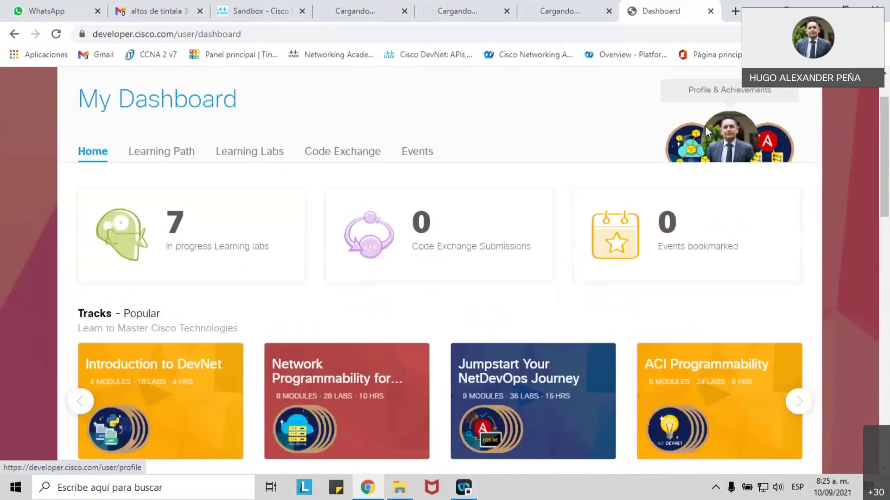
click(706, 132)
scroll(482, 264, down, 3)
scroll(577, 215, up, 3)
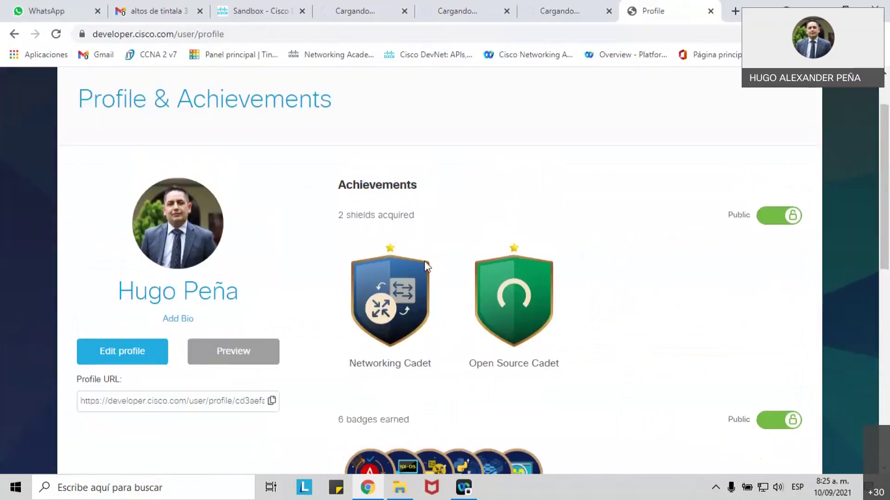
scroll(400, 279, down, 1)
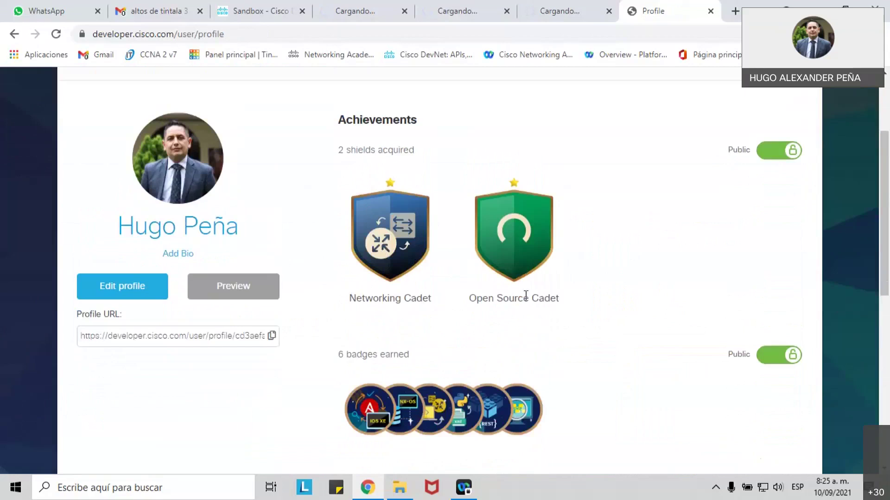
scroll(555, 194, down, 2)
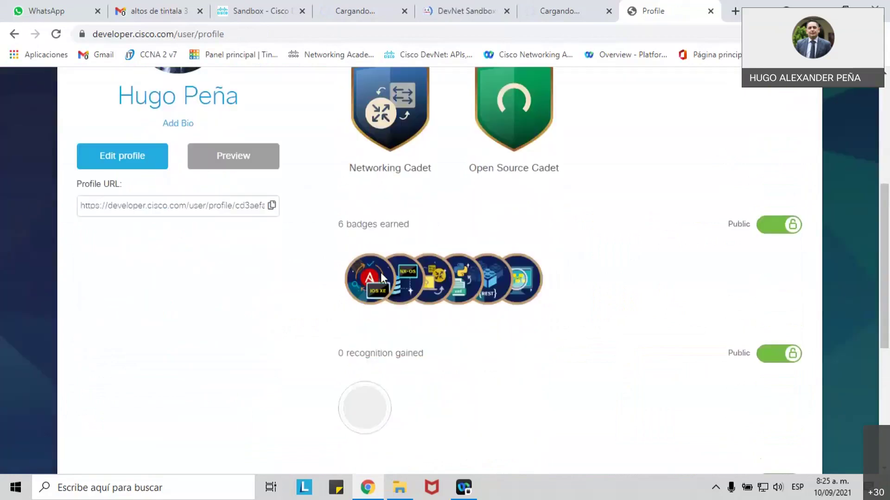
drag(340, 226, 410, 226)
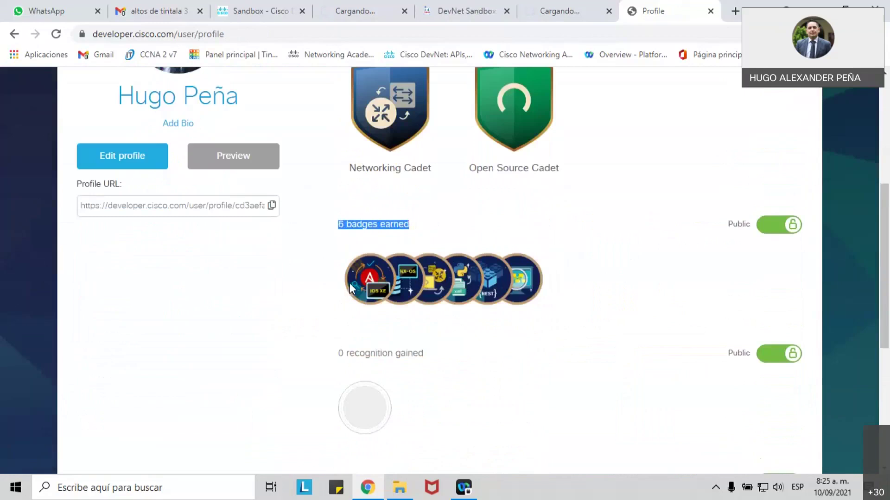
scroll(350, 288, up, 5)
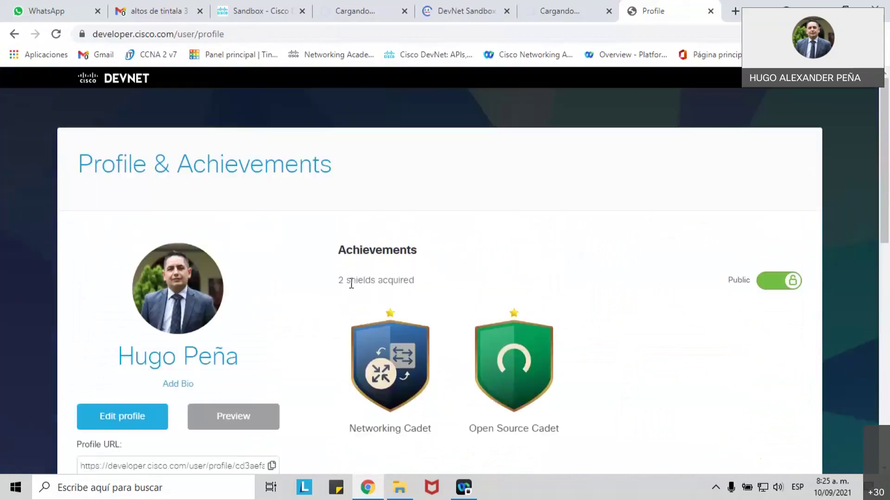
- Check the loading sandbox tabs and close the redundant one next to the Profile tab
click(575, 11)
click(494, 20)
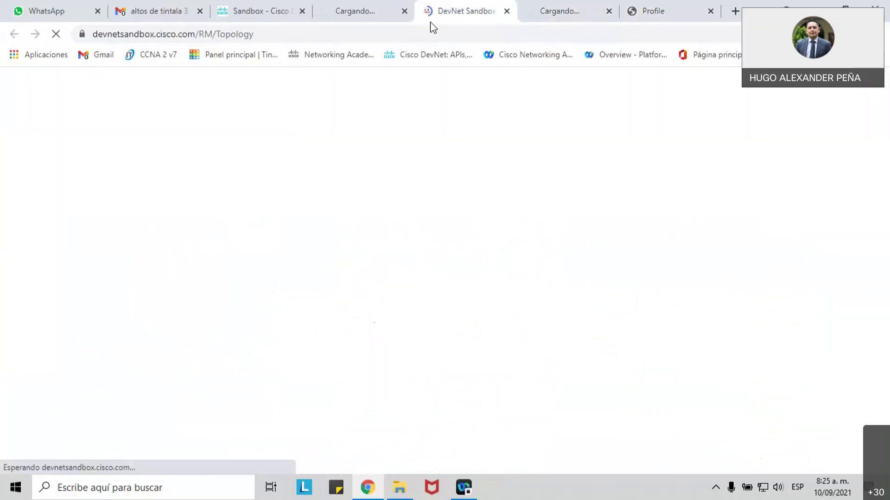
click(343, 22)
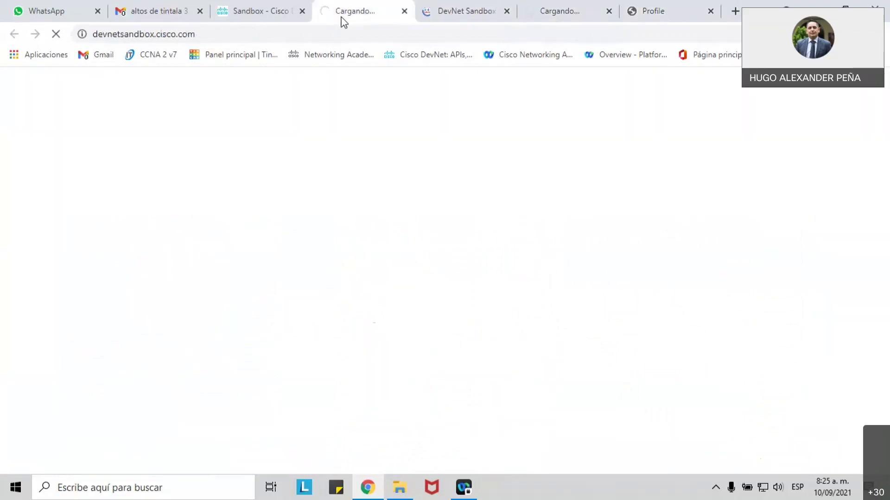
click(609, 11)
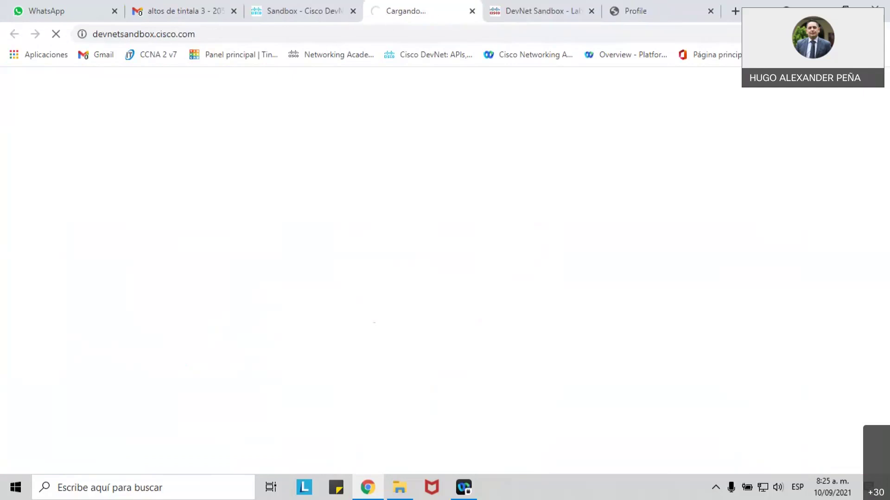
key(super+Down)
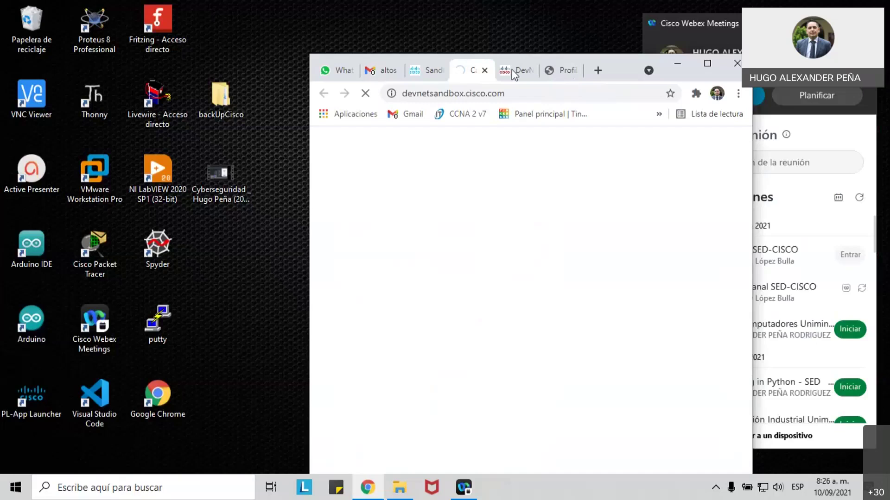
click(707, 63)
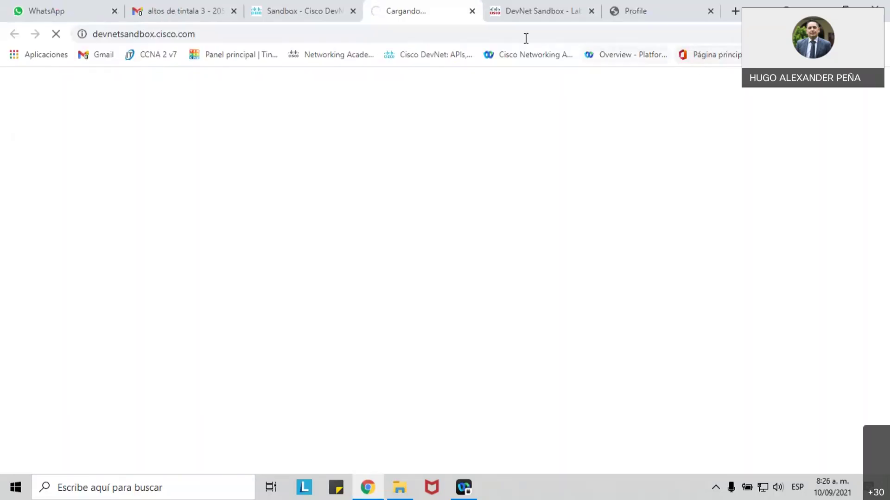
- Close the remaining blank sandbox tab and show the DevNet Sandbox lab catalog in the maximized browser window
click(314, 17)
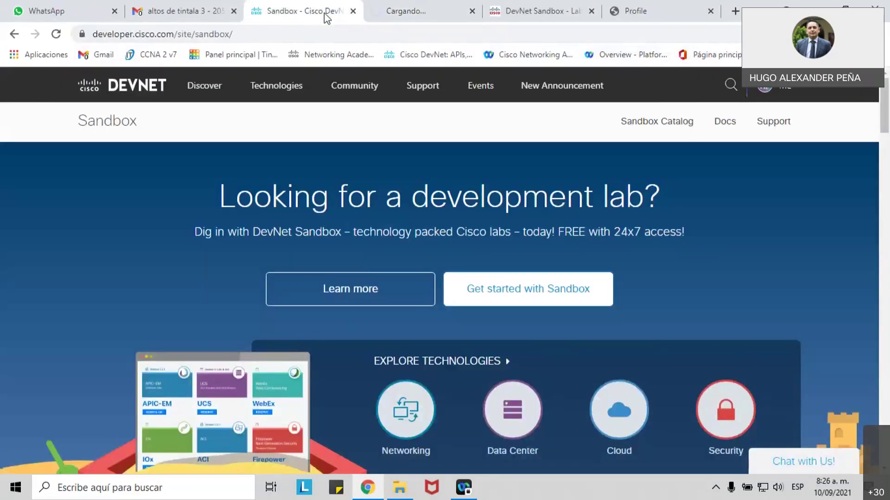
key(super+Down)
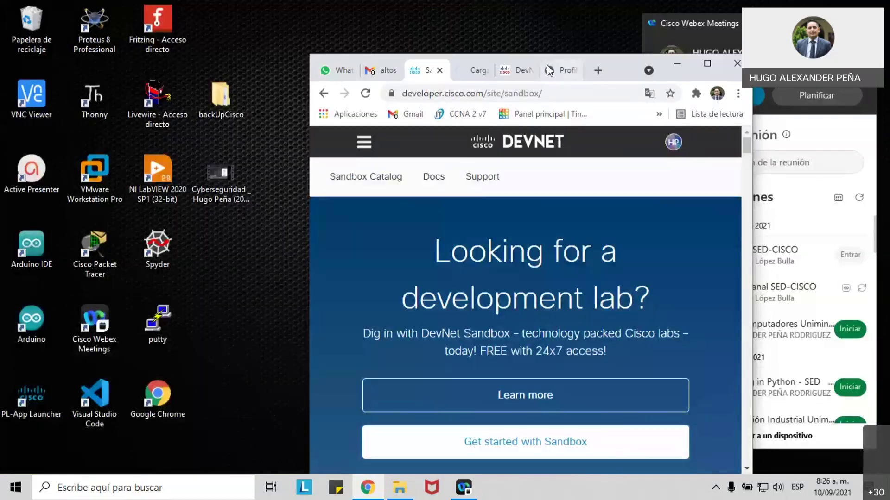
click(477, 70)
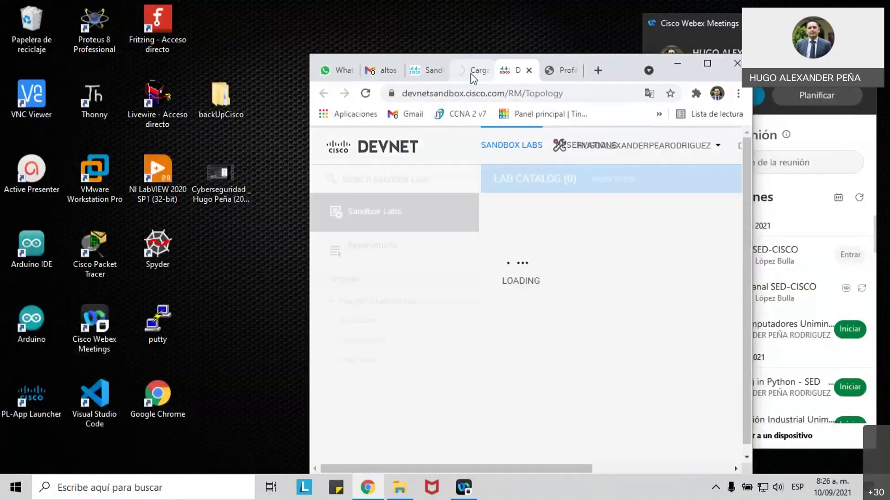
click(707, 63)
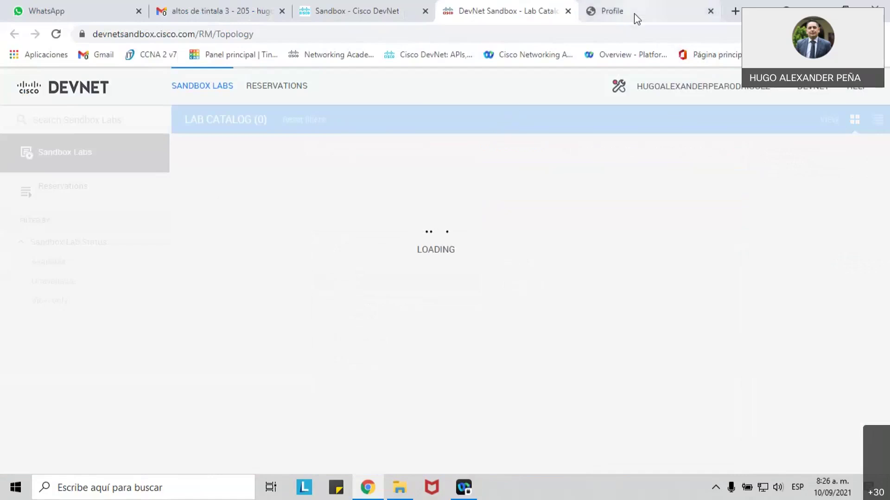
mouse_move(634, 13)
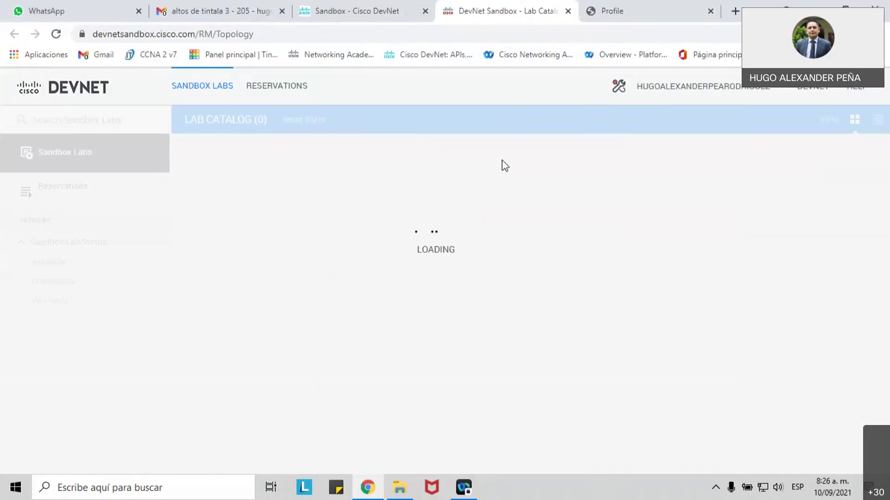
- Browse the sandbox lab catalog from the first labs down to the IOS XE on CSR entries
scroll(347, 235, down, 8)
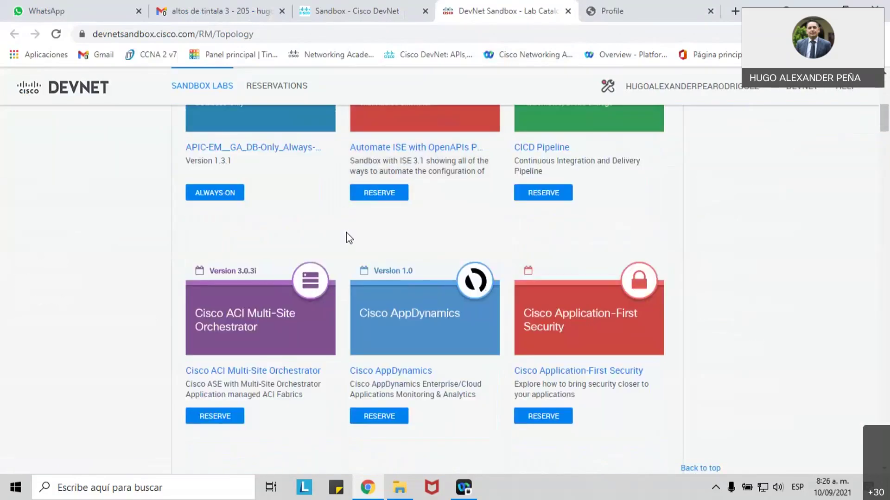
scroll(350, 236, down, 10)
scroll(348, 237, down, 2)
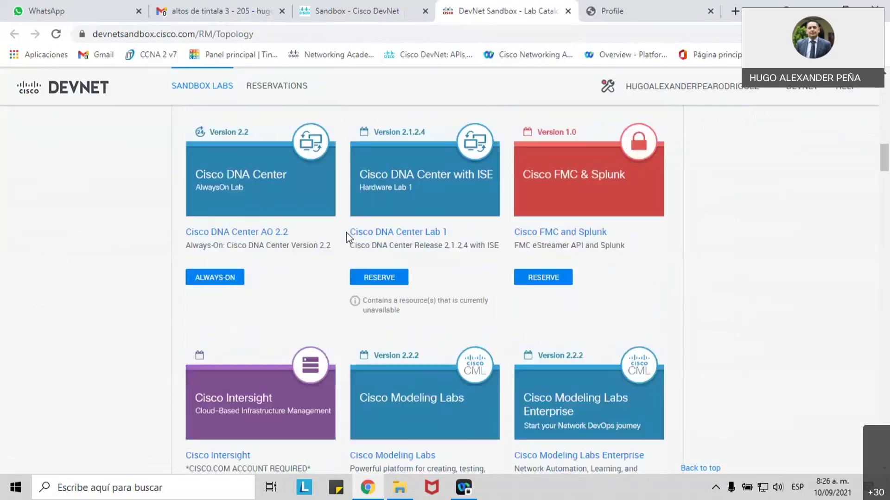
scroll(712, 215, down, 1)
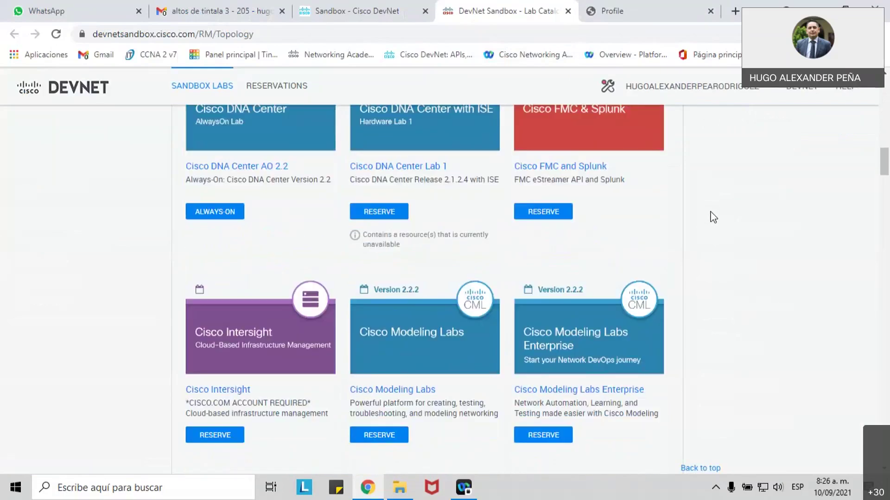
scroll(638, 227, down, 5)
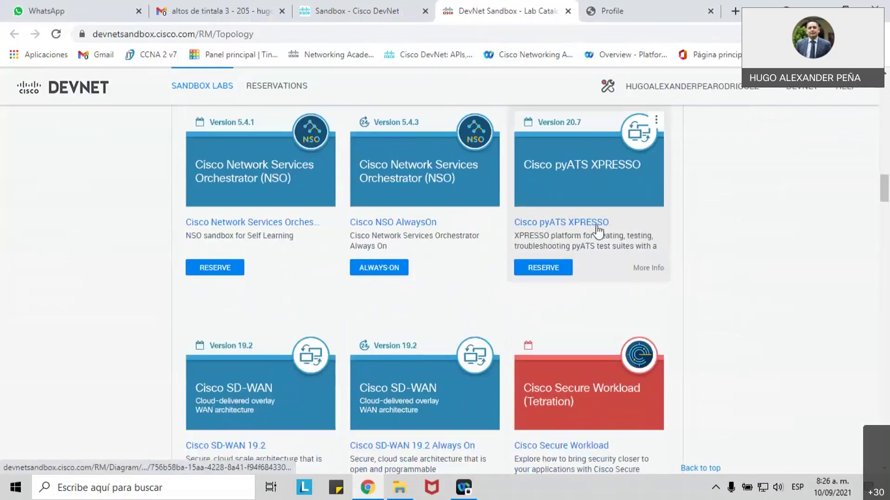
scroll(288, 246, down, 5)
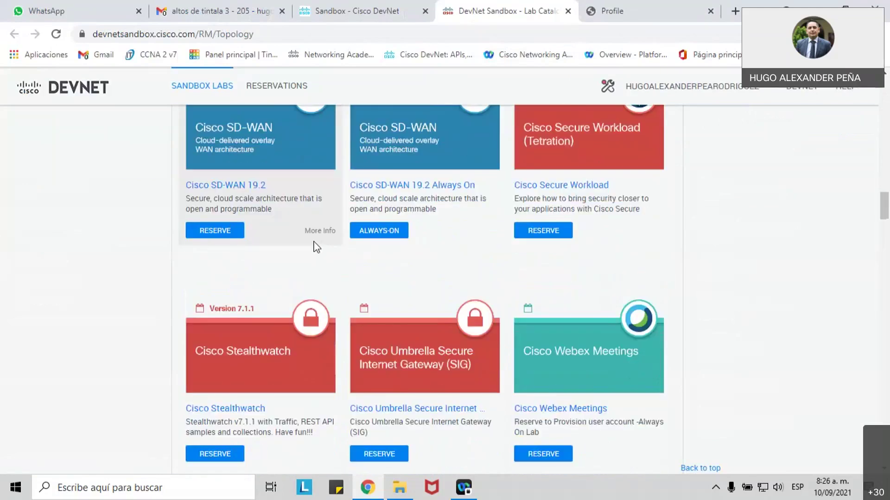
scroll(315, 247, down, 3)
scroll(314, 247, down, 4)
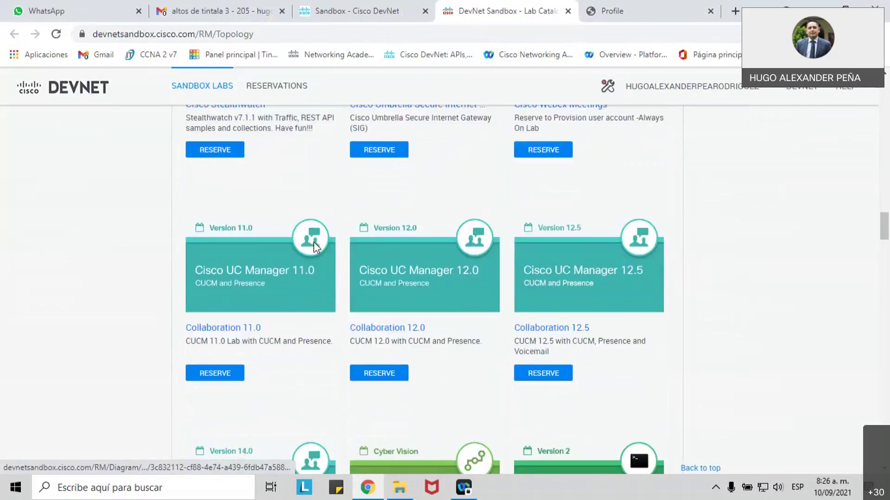
scroll(314, 246, down, 5)
scroll(314, 247, down, 5)
scroll(315, 246, down, 6)
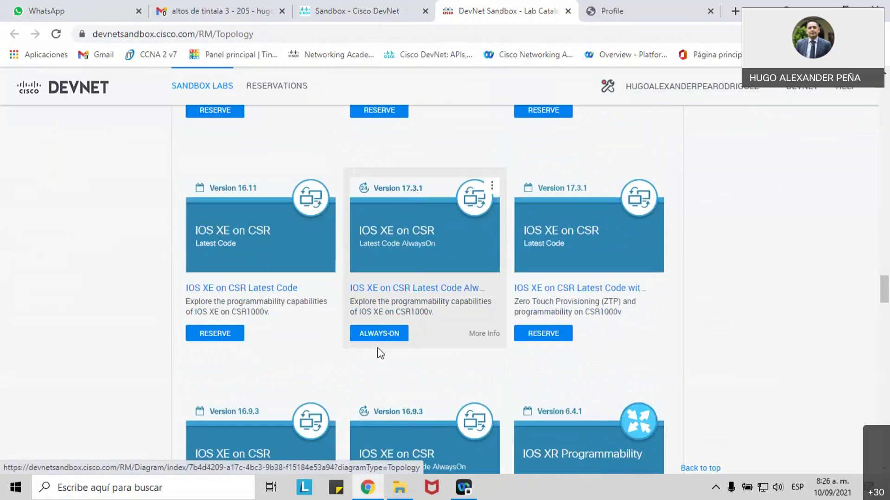
- Open the always-on IOS XE on CSR Latest Code lab version 17.3.1, also loading it in a separate tab
click(423, 250)
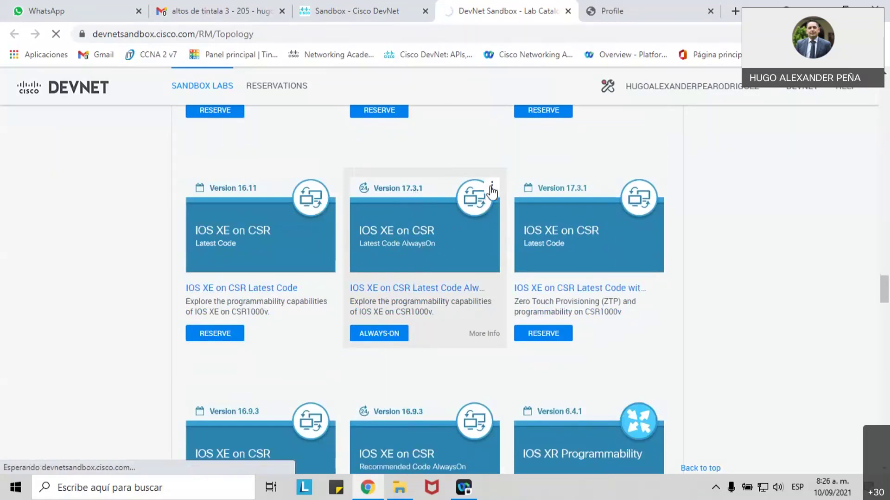
click(492, 187)
click(417, 237)
right_click(417, 237)
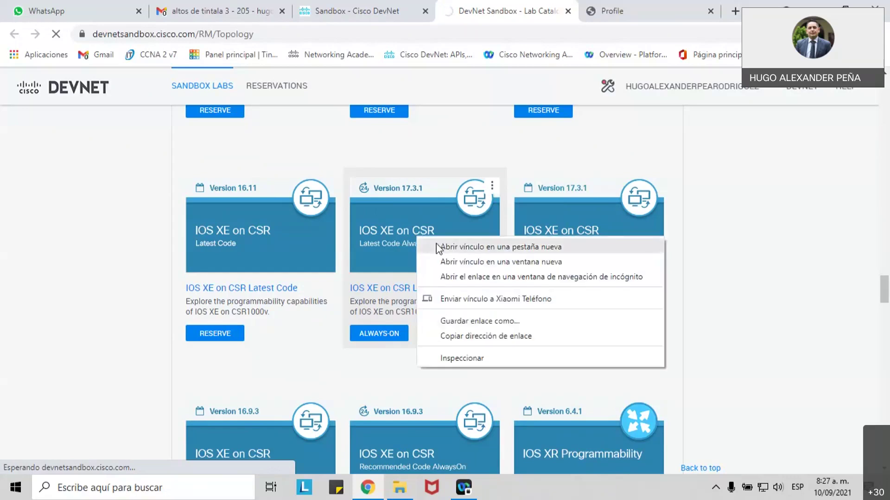
click(436, 244)
click(561, 3)
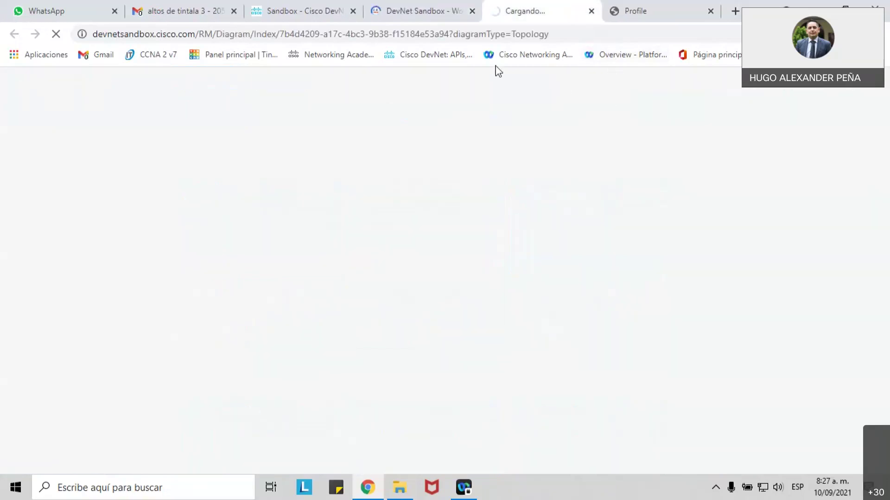
- Check both loading lab tabs, then shrink and re-maximize the browser window to refresh the lab workspace
click(429, 19)
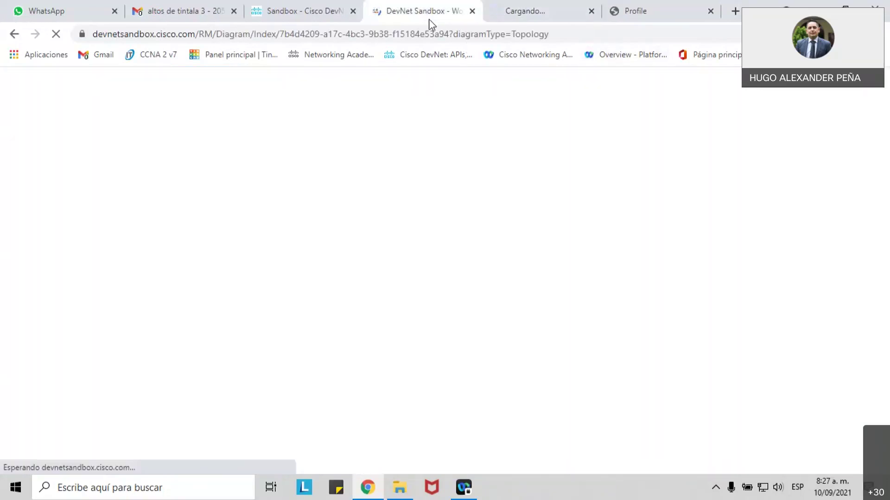
click(550, 18)
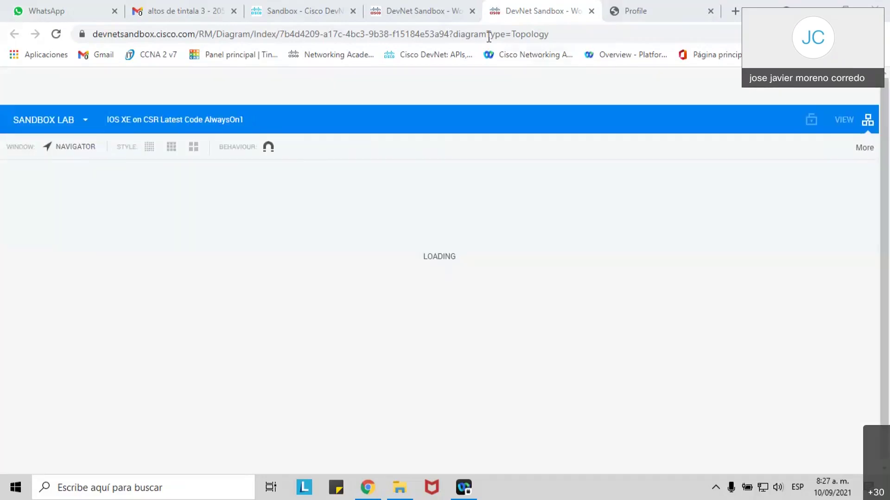
click(450, 21)
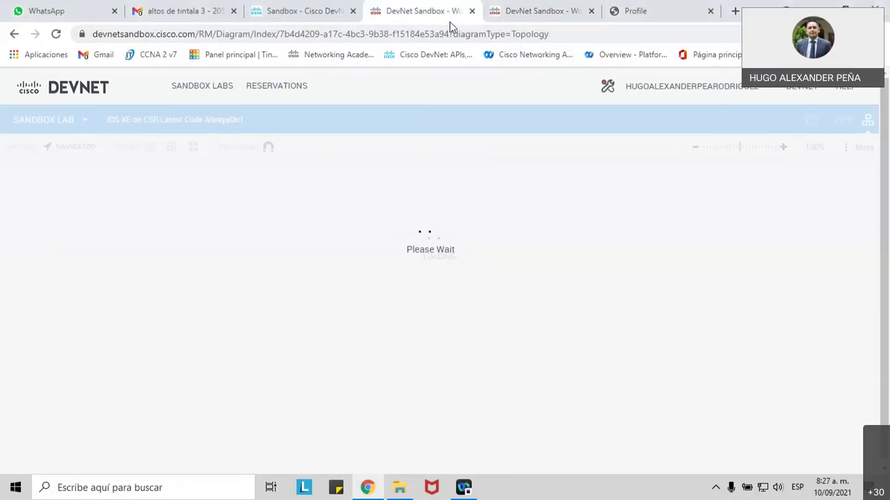
click(567, 14)
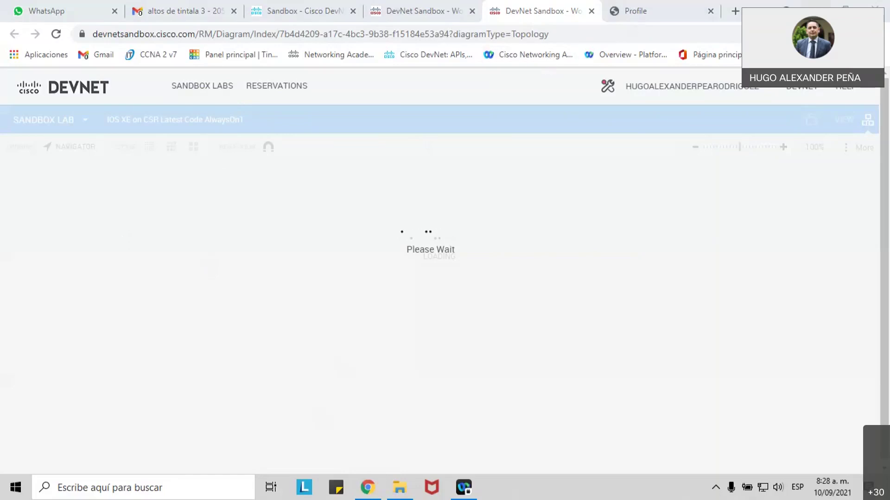
click(845, 5)
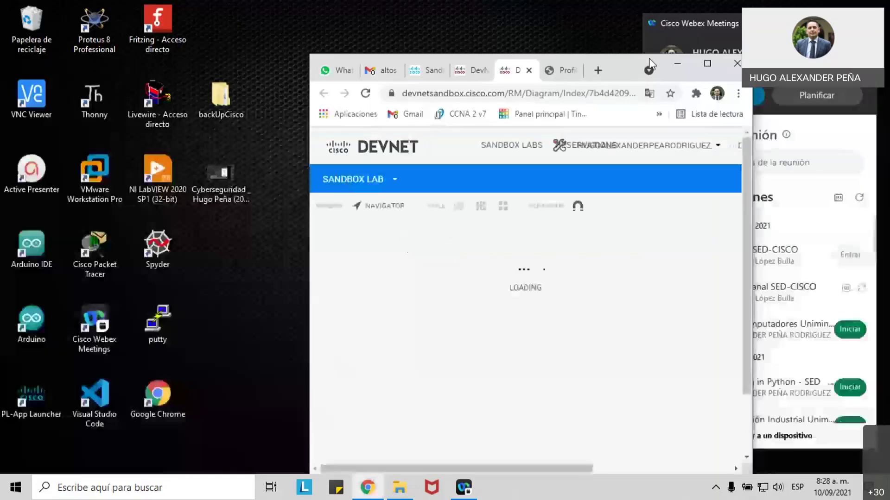
click(474, 70)
click(512, 70)
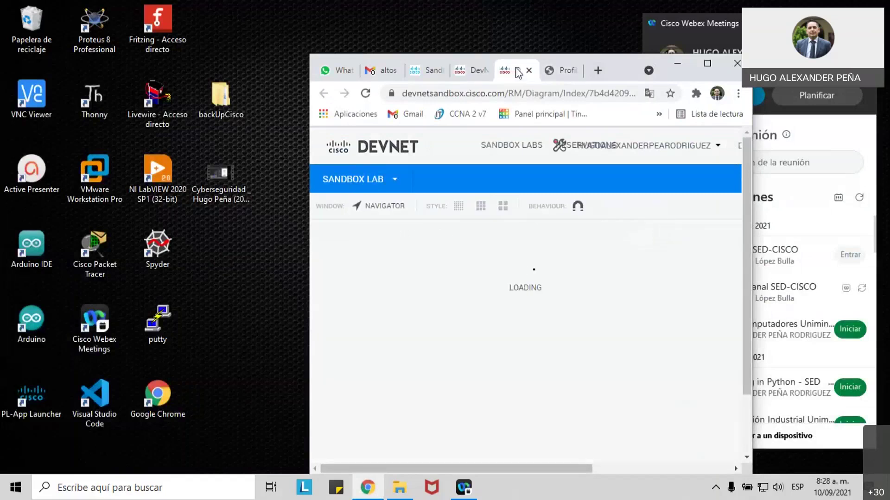
click(708, 63)
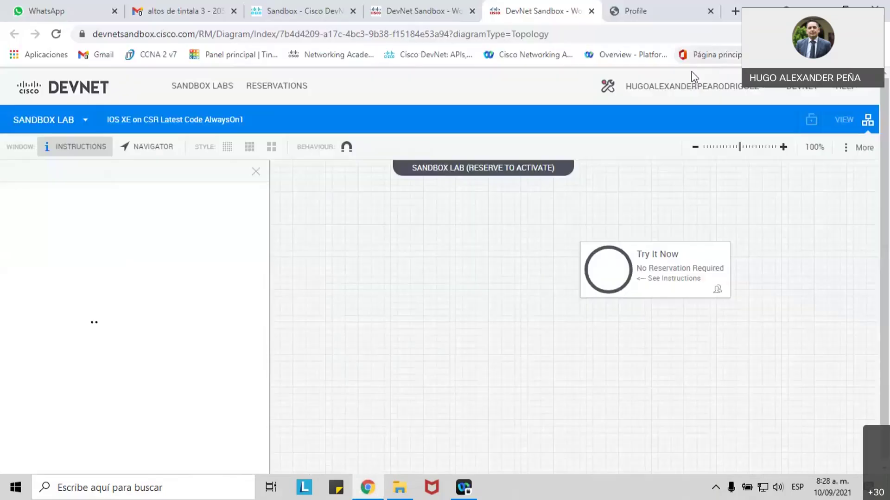
- Close the duplicate lab tab and review the Always On lab instructions down to Access Details
click(460, 14)
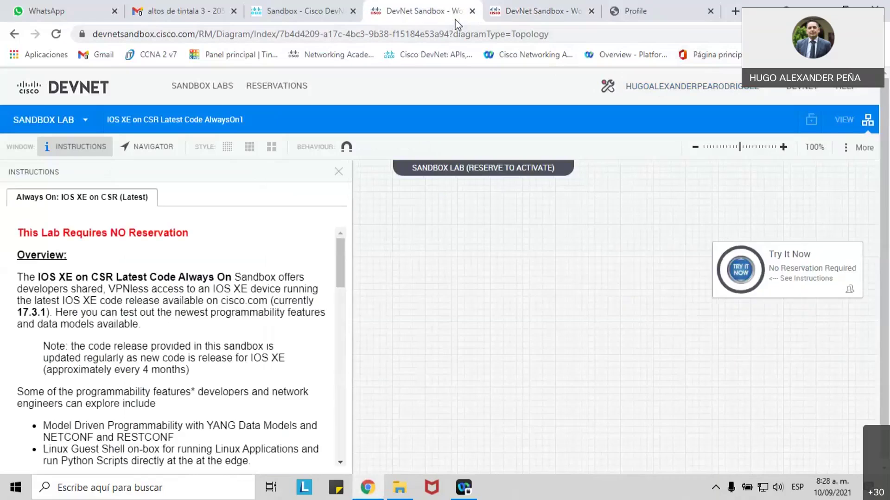
click(591, 12)
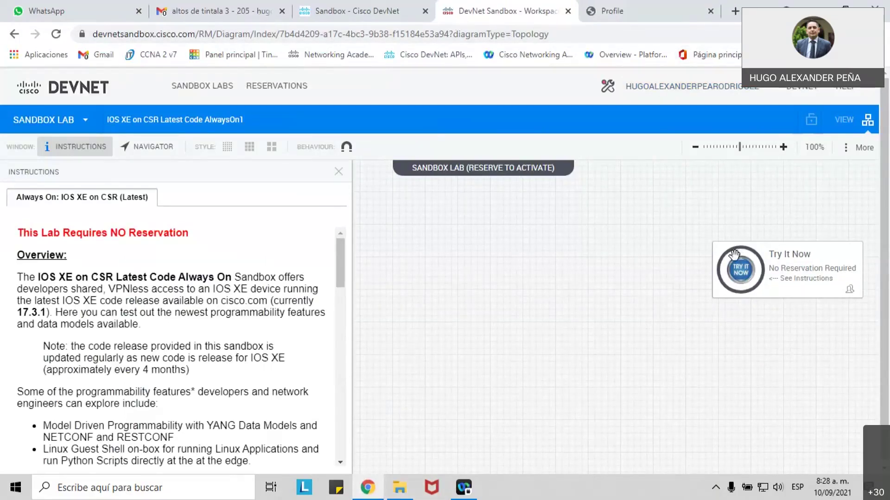
click(801, 265)
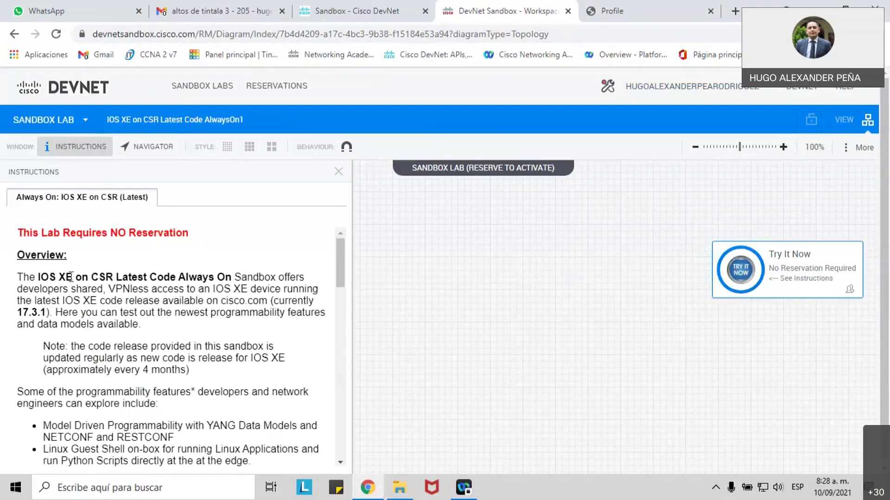
scroll(72, 278, down, 5)
scroll(113, 300, down, 3)
scroll(113, 300, down, 4)
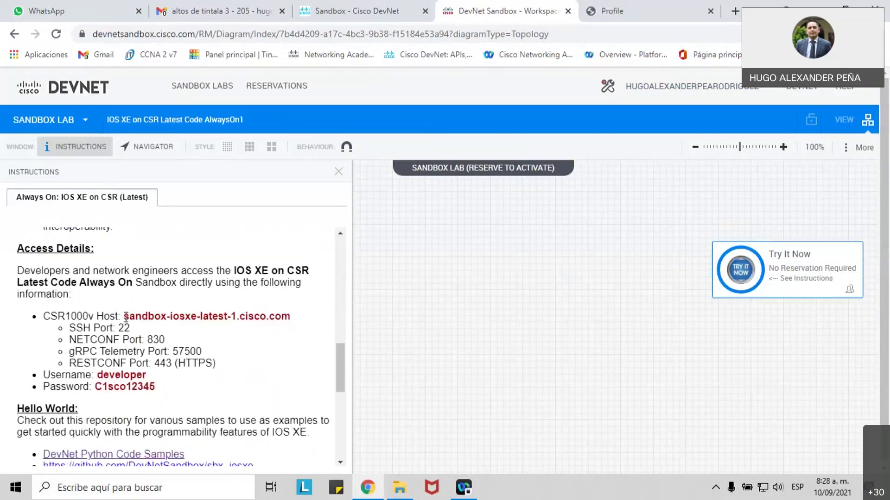
- Try to open the CSR1000v host copied from the lab's Access Details in a new tab
drag(126, 316, 294, 312)
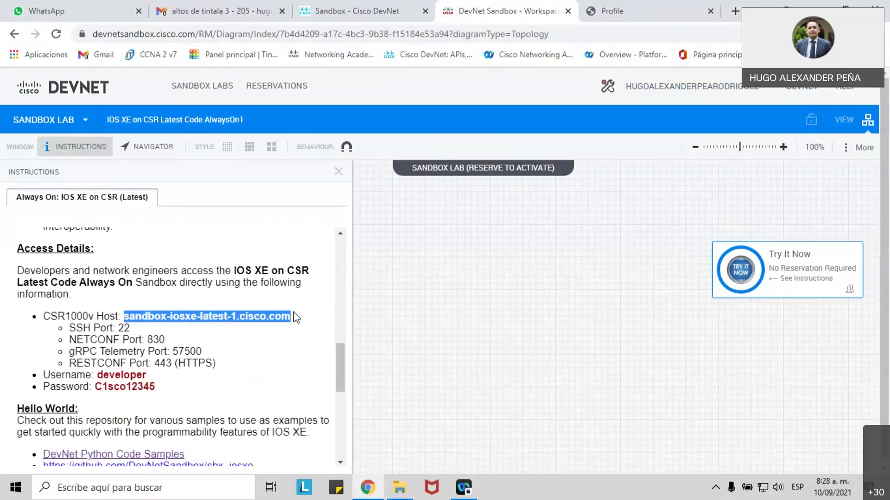
key(shift+Home)
key(ctrl+c)
click(735, 11)
key(ctrl+v)
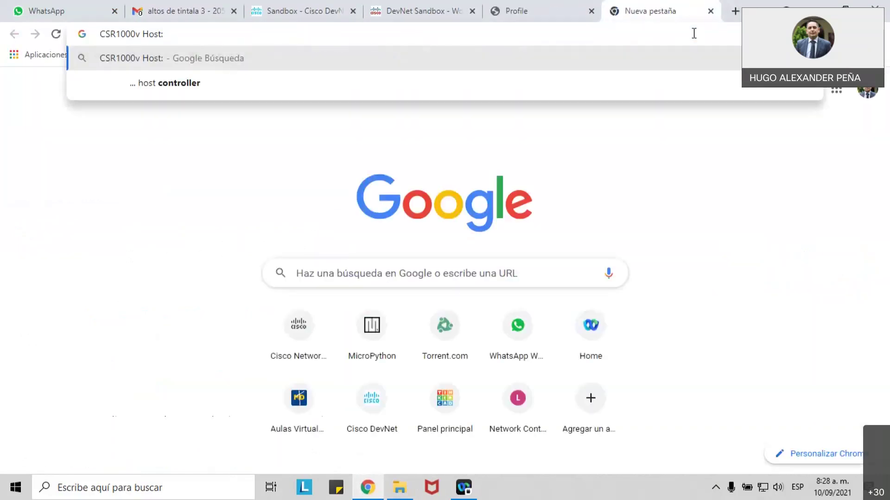
key(Down)
key(Return)
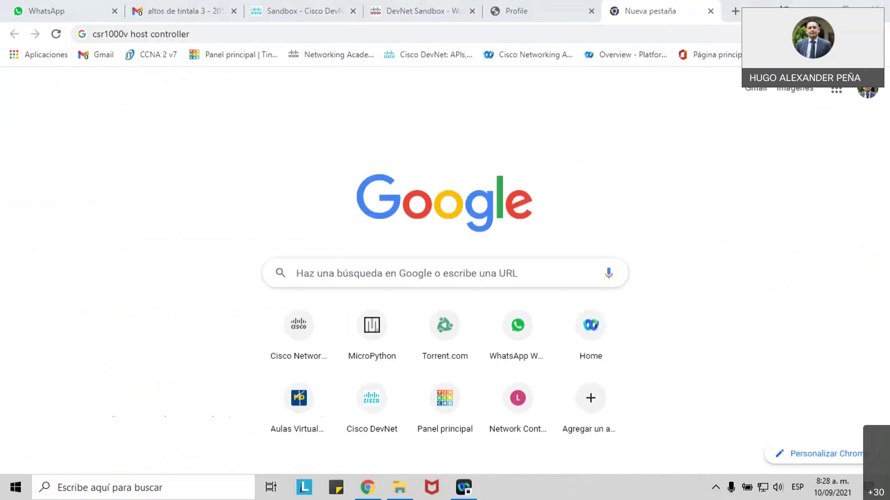
click(734, 11)
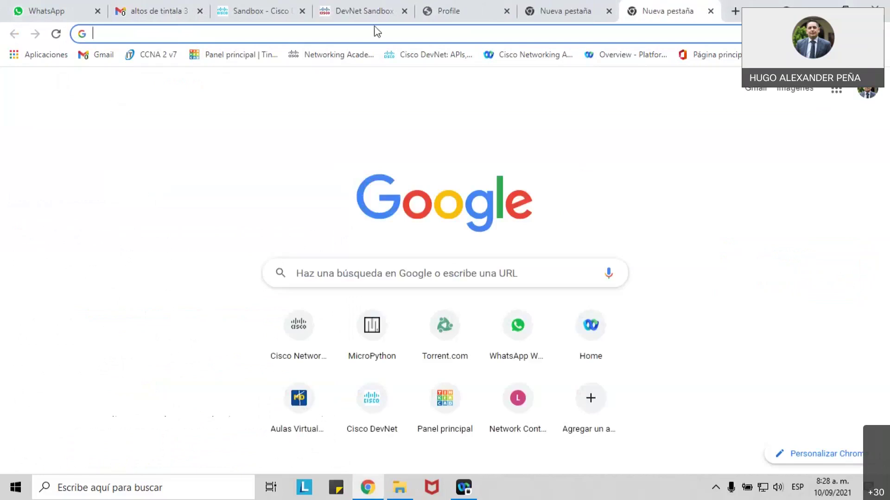
- Copy the host address sandbox-iosxe-latest-1.cisco.com from the lab's Access Details and load it in a new tab
click(365, 11)
click(123, 317)
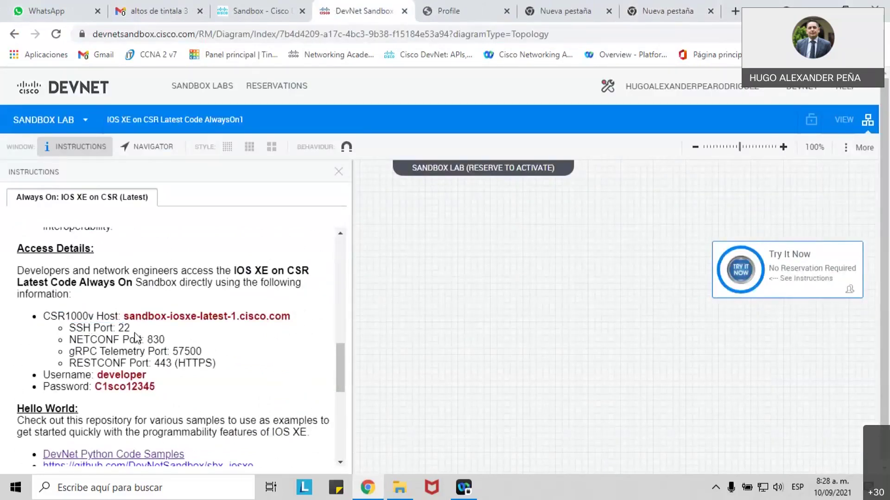
mouse_move(125, 317)
mouse_down()
mouse_move(292, 319)
mouse_move(127, 312)
mouse_up()
key(ctrl+c)
right_click(191, 313)
click(206, 322)
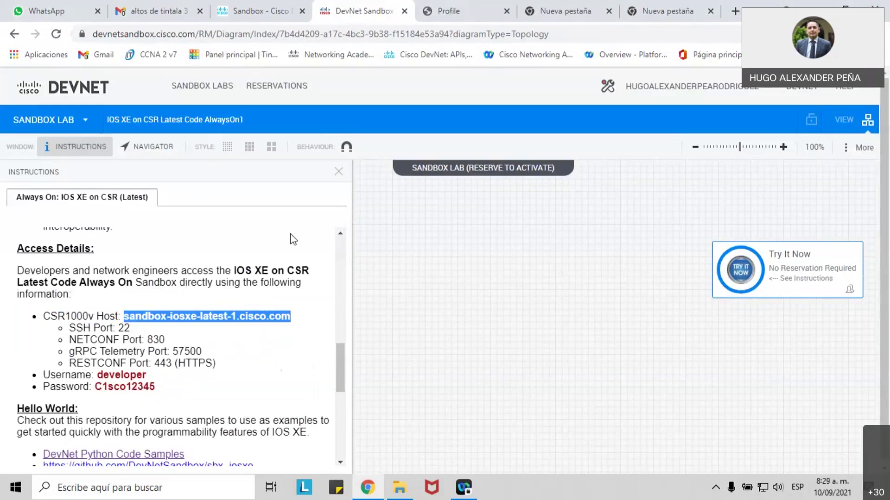
click(734, 11)
key(ctrl+v)
key(Return)
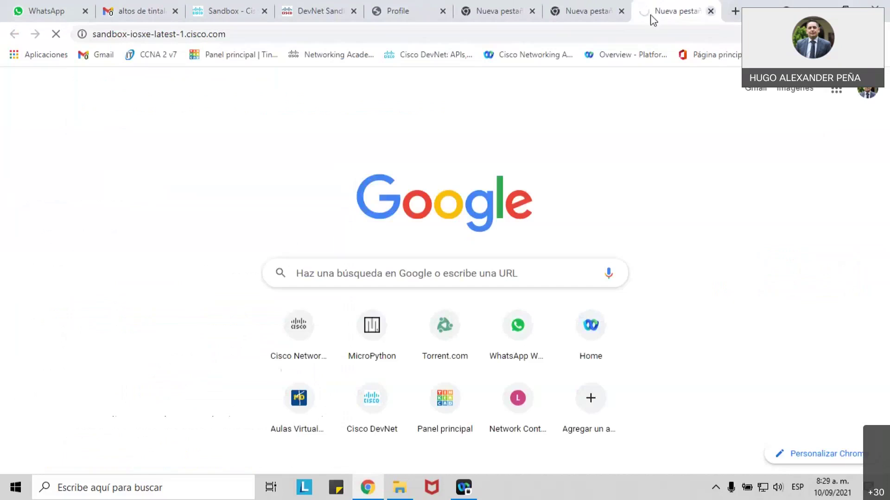
- Copy the username developer from the lab's Access Details and paste it into the Username field of the router's web login
click(589, 10)
click(498, 14)
click(397, 15)
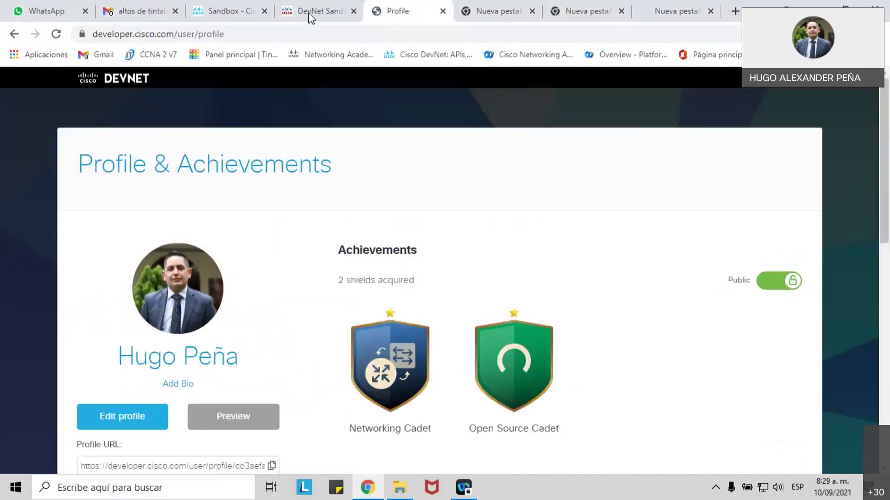
click(310, 15)
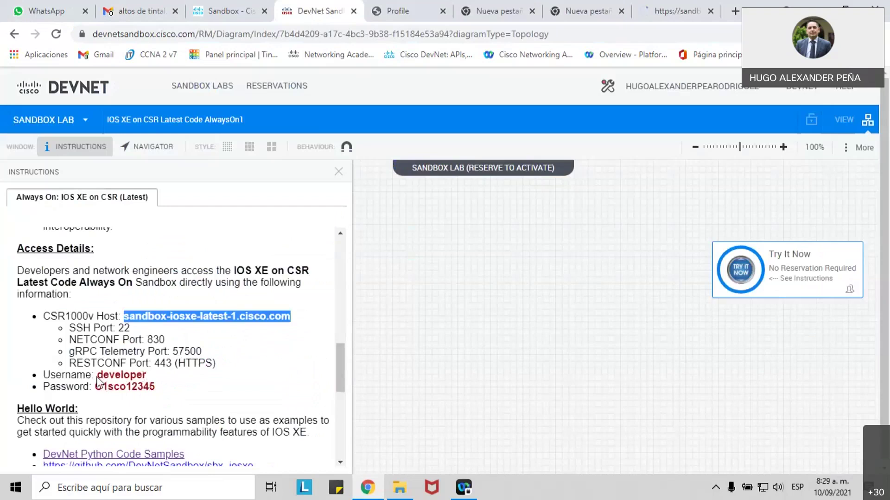
drag(97, 376, 146, 376)
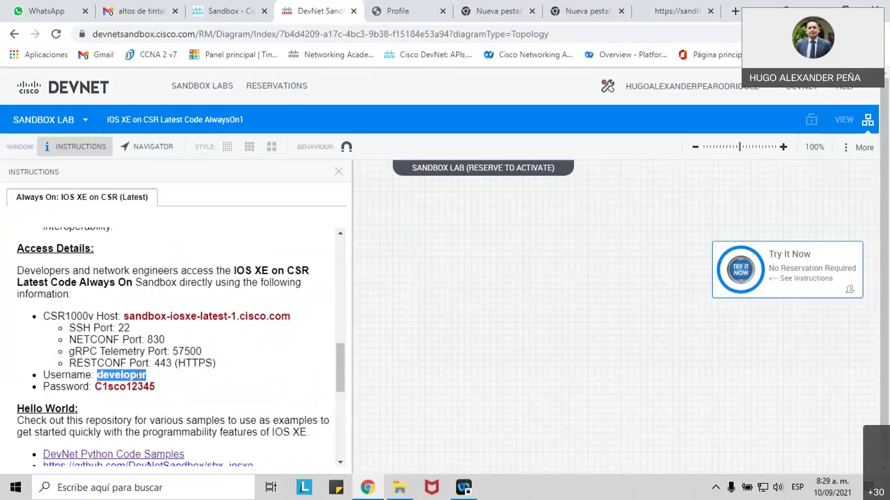
right_click(139, 377)
click(158, 385)
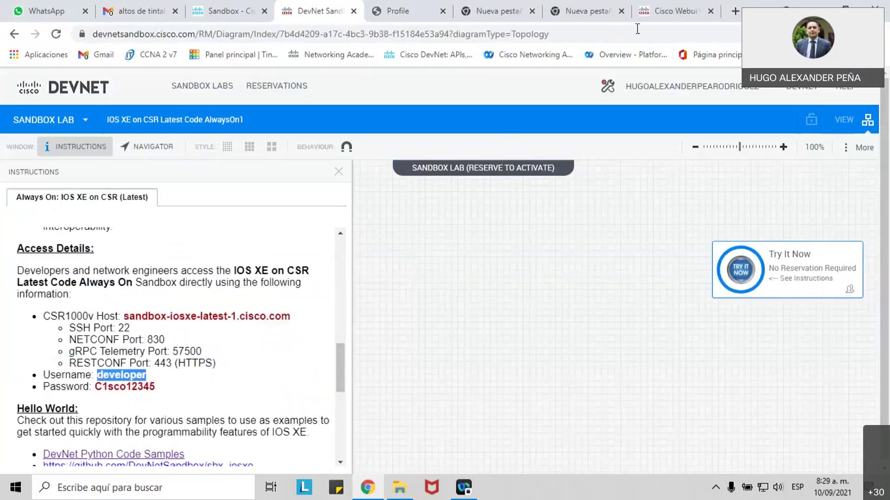
click(666, 8)
right_click(430, 223)
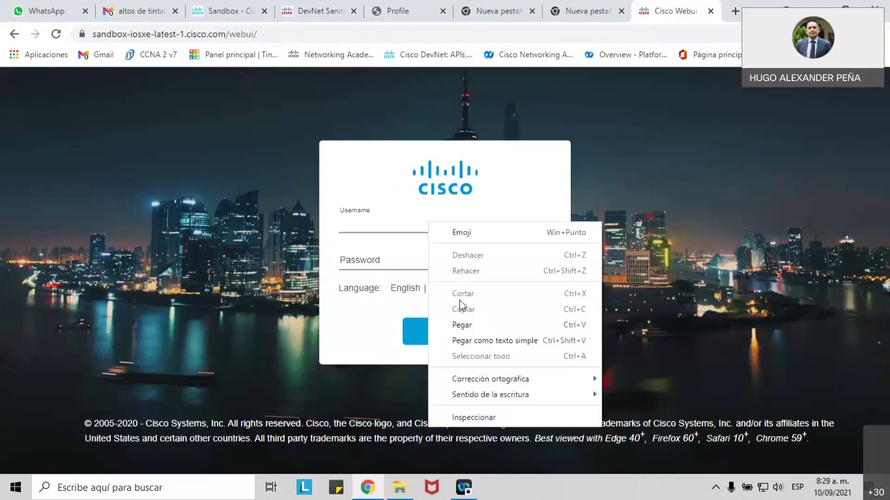
click(469, 329)
- Copy the password from the lab's Access Details, paste it into the router's web login, and log in
click(432, 261)
click(588, 11)
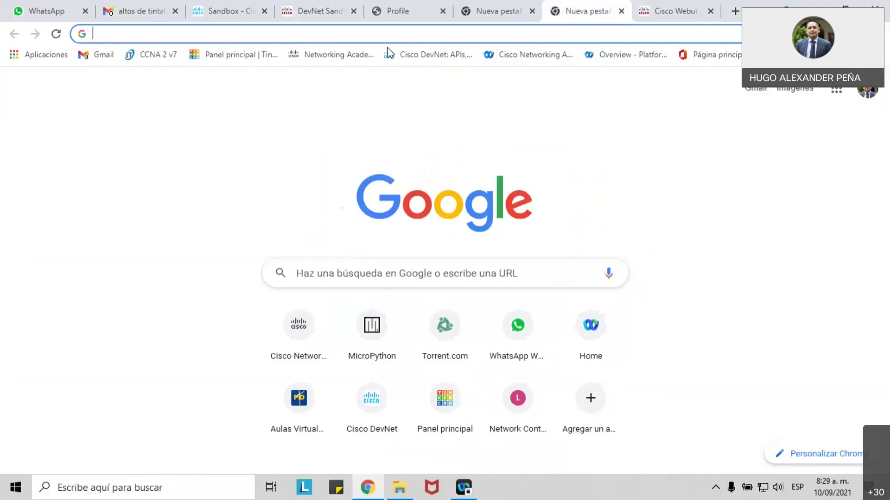
click(297, 11)
drag(95, 387, 154, 386)
right_click(152, 386)
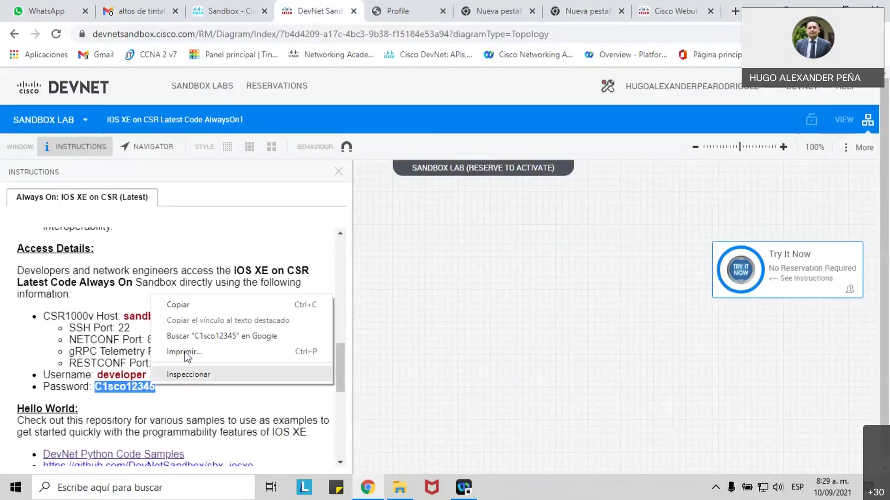
click(195, 304)
click(682, 4)
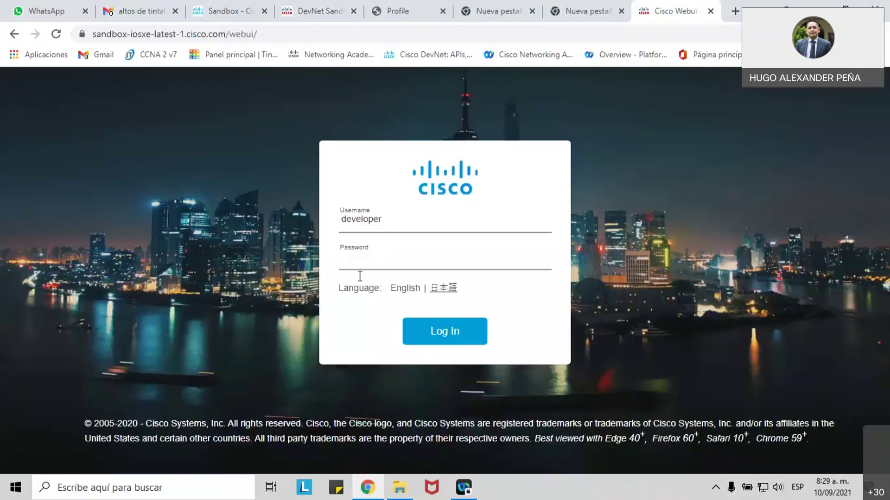
right_click(362, 259)
click(421, 159)
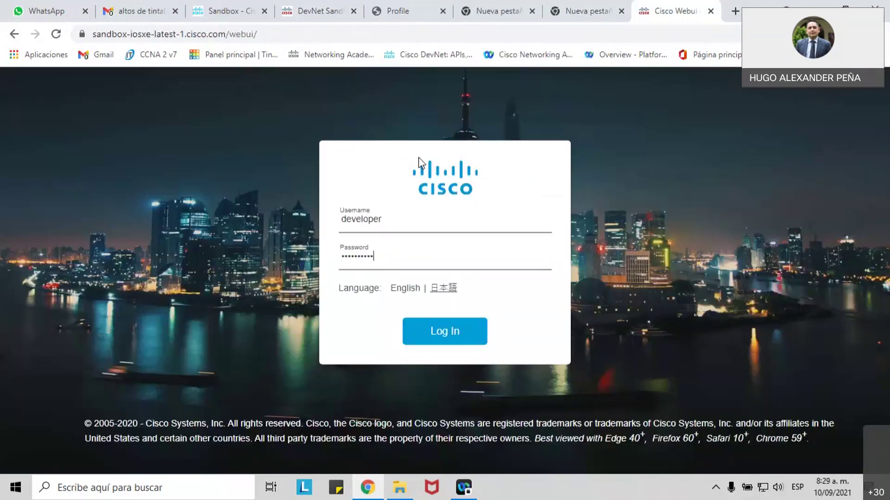
click(445, 336)
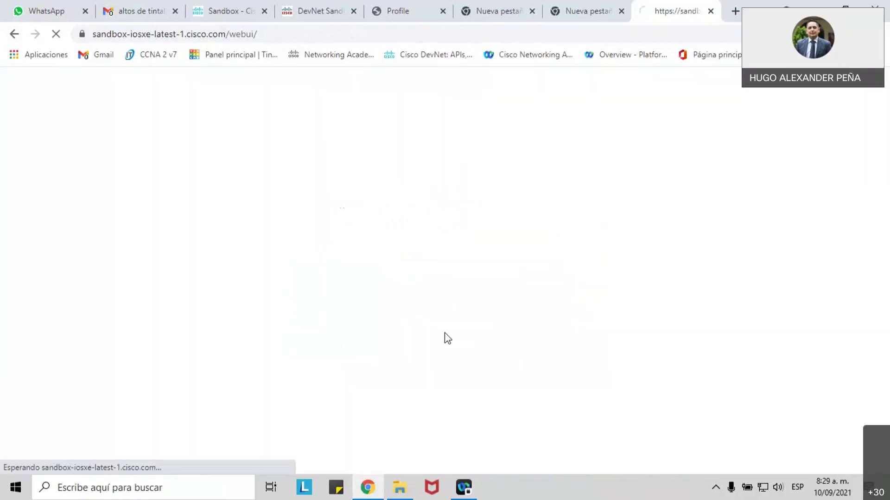
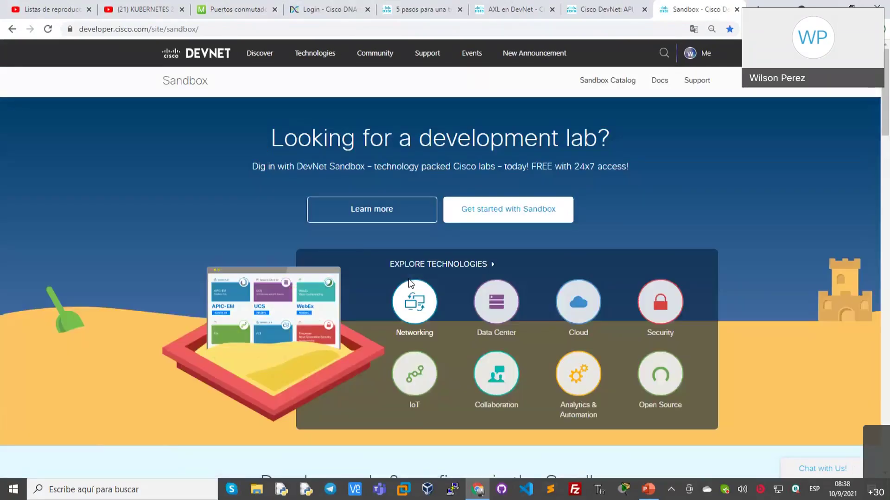
- Open the lab catalog from the DevNet Sandbox page and dismiss the translation prompt
scroll(408, 284, down, 10)
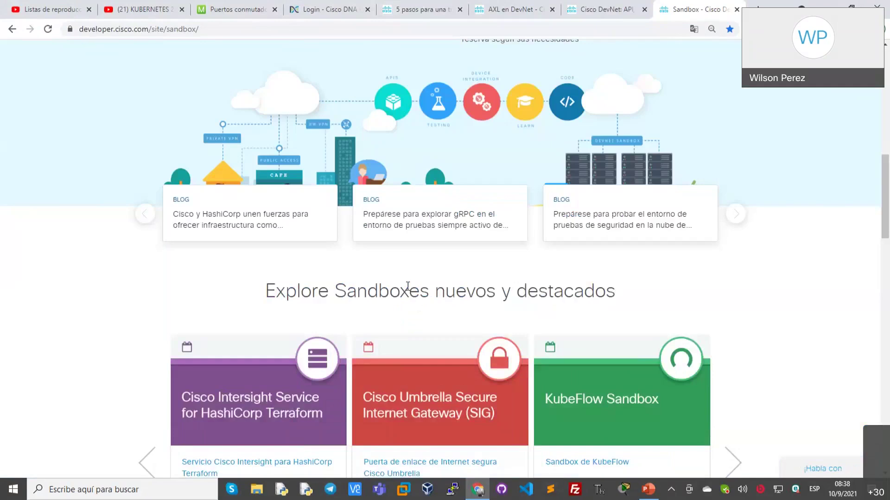
scroll(407, 288, down, 6)
click(393, 314)
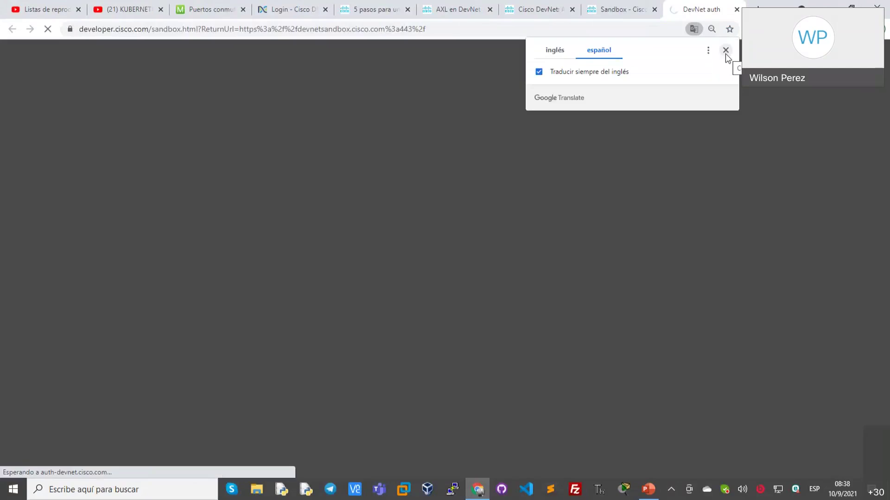
click(724, 54)
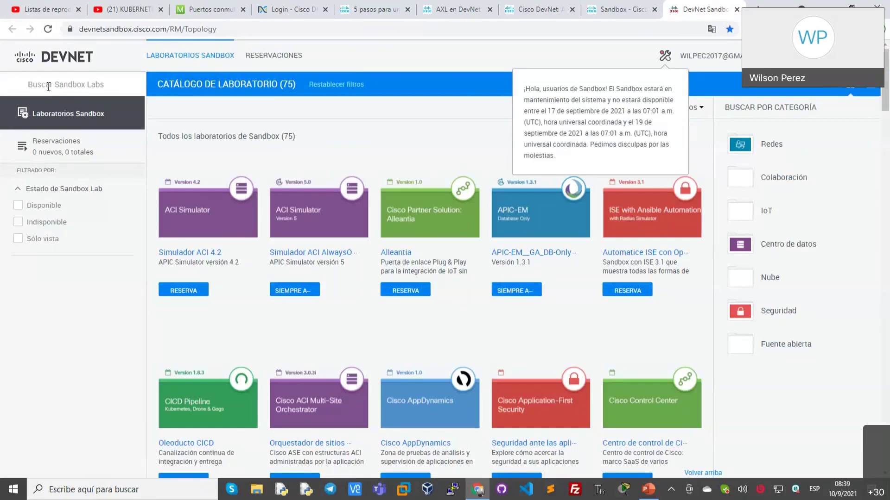
- Search the Sandbox lab catalog for dna center
text(dna)
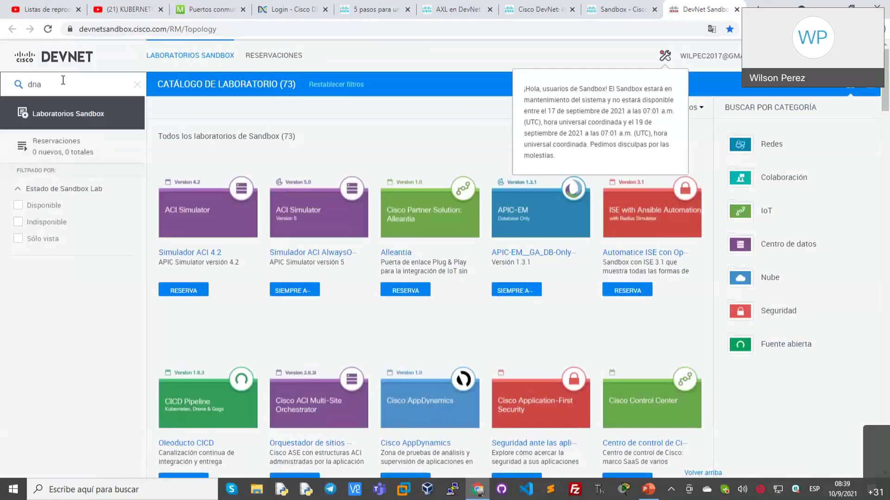
click(67, 84)
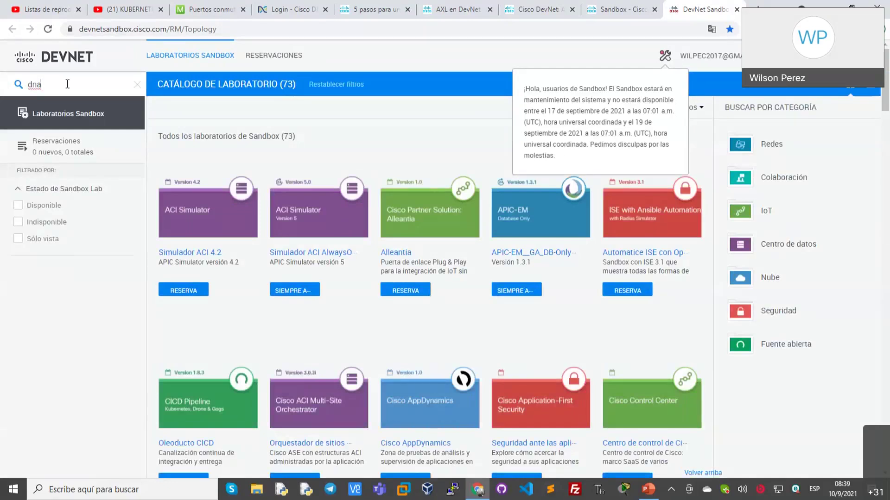
text(center)
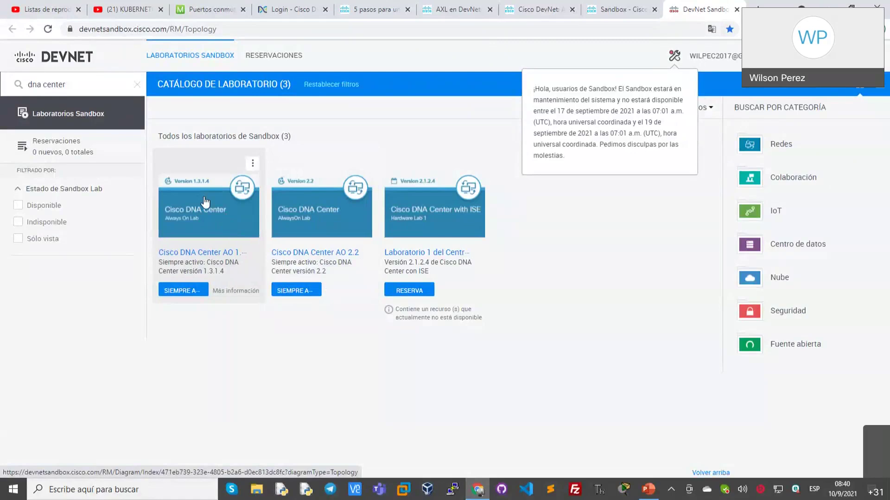
- Switch to the open sandboxdnac2.cisco.com login page and log in to Cisco DNA Center with the prefilled credentials
click(283, 12)
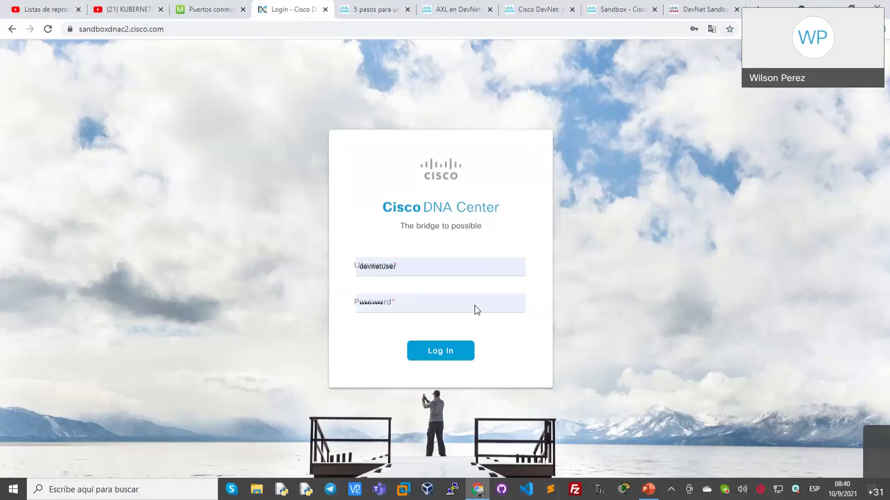
click(442, 355)
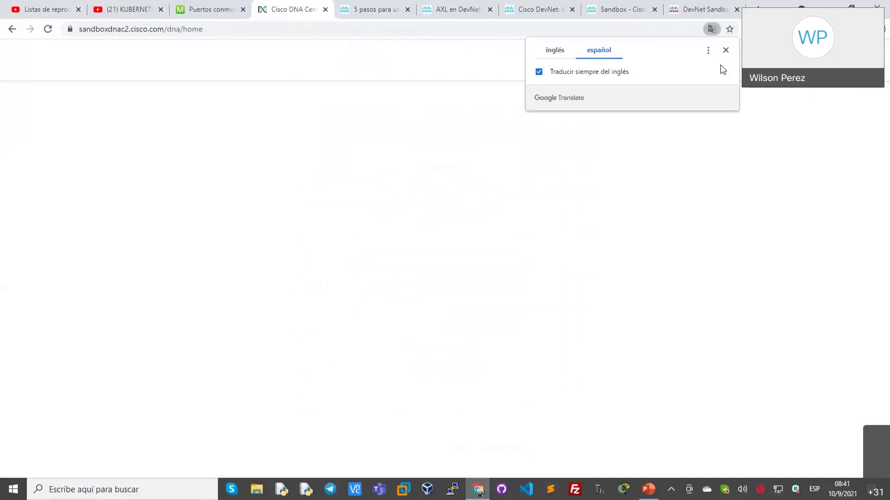
click(504, 207)
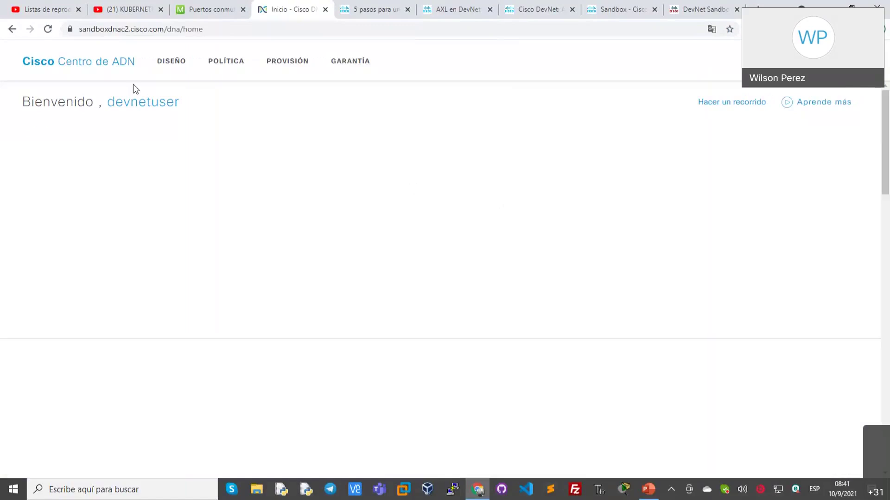
- View the Servicios page under Provisión, and return to the device Inventario
click(282, 70)
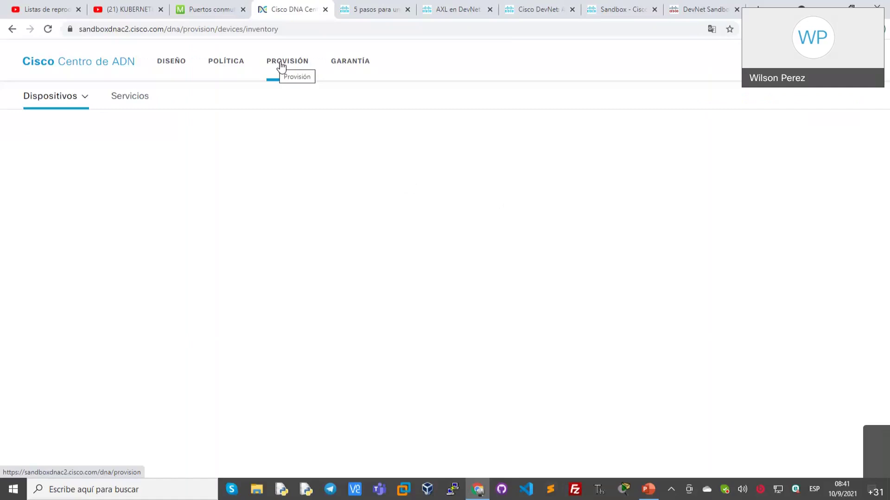
click(85, 97)
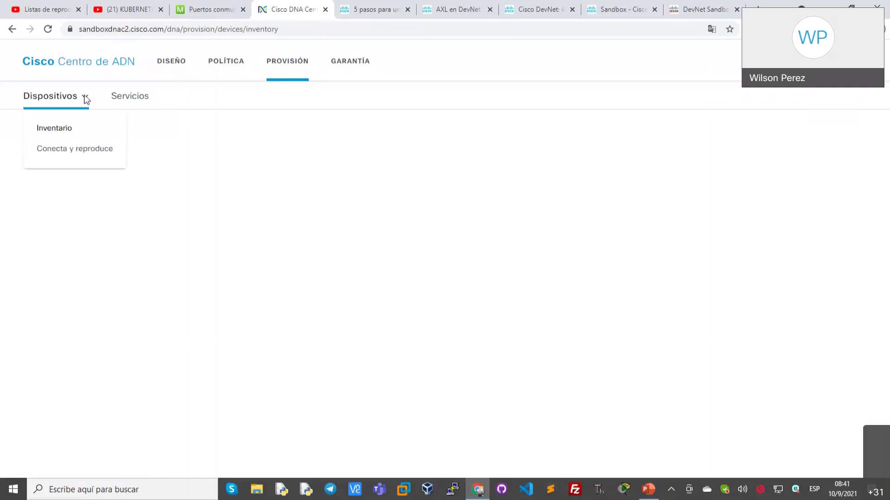
click(67, 130)
click(128, 103)
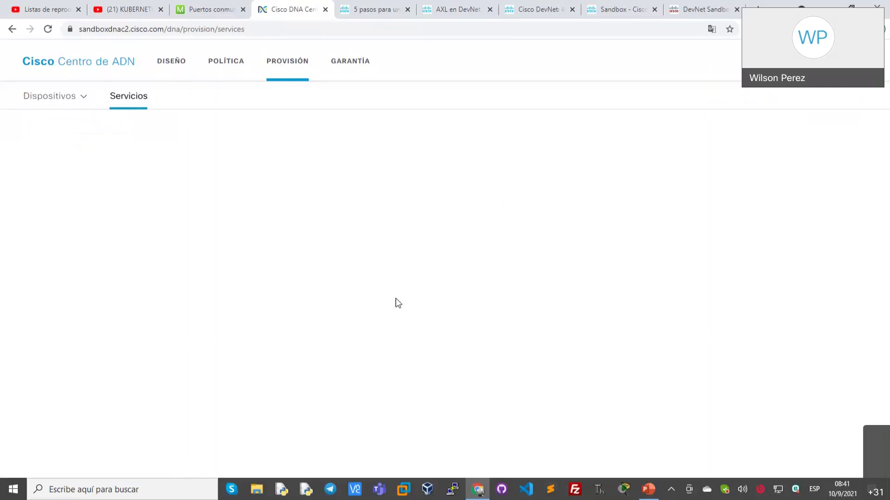
click(85, 97)
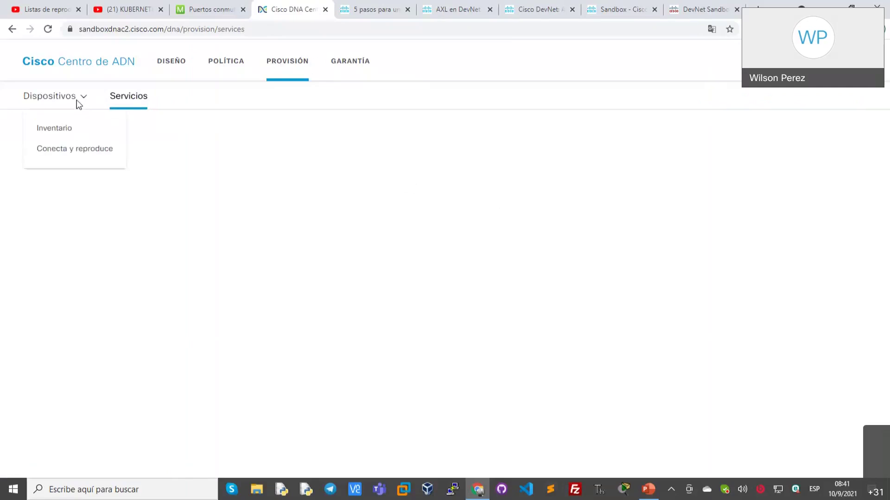
click(56, 133)
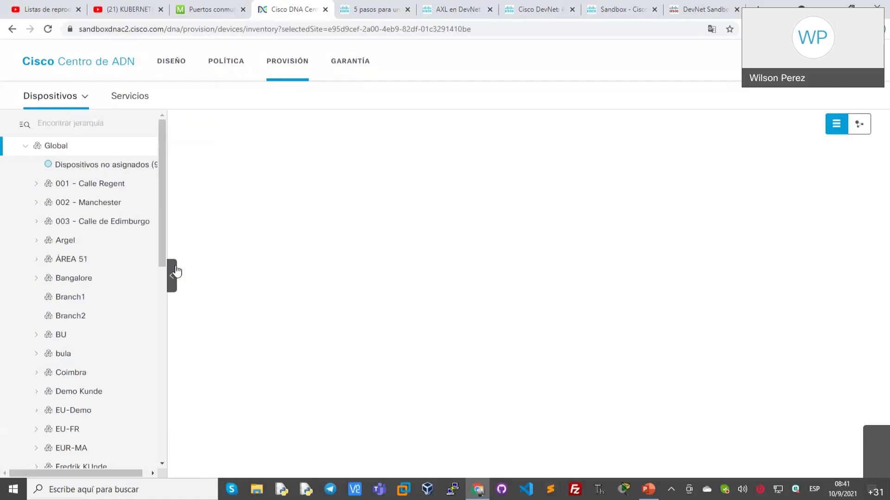
- Open the La red page of the network settings in the Diseño section
click(168, 65)
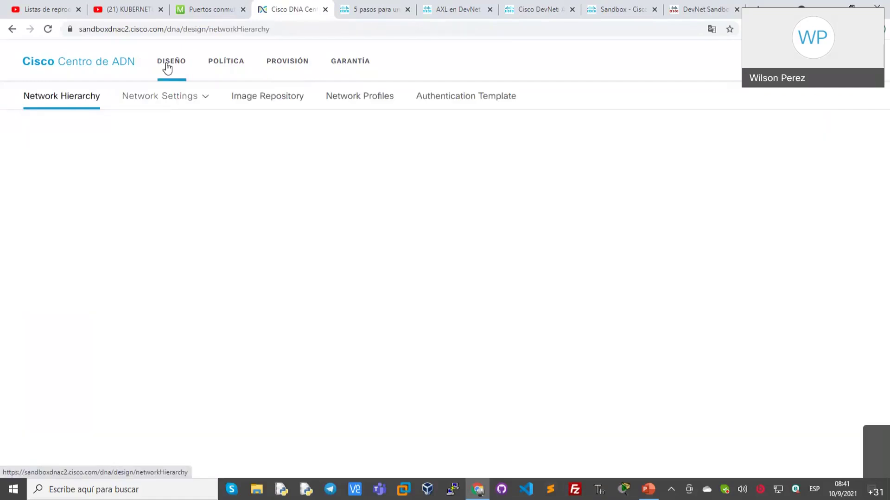
mouse_move(179, 102)
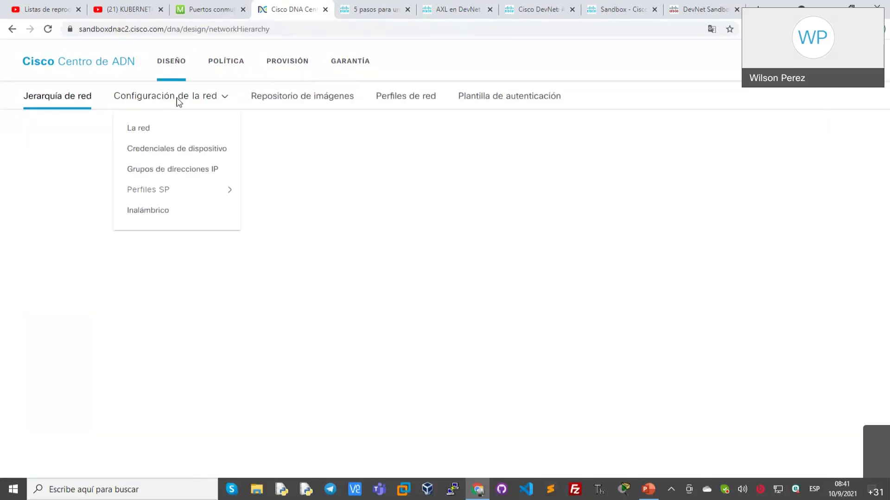
click(158, 131)
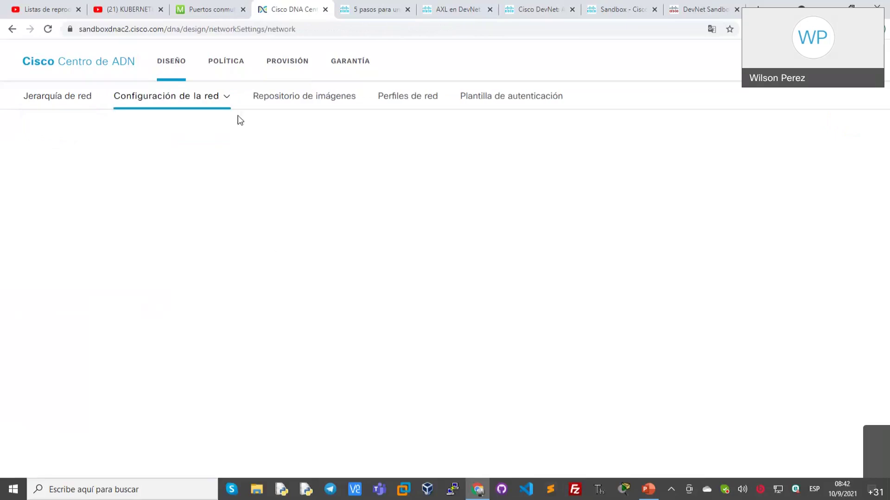
mouse_move(186, 102)
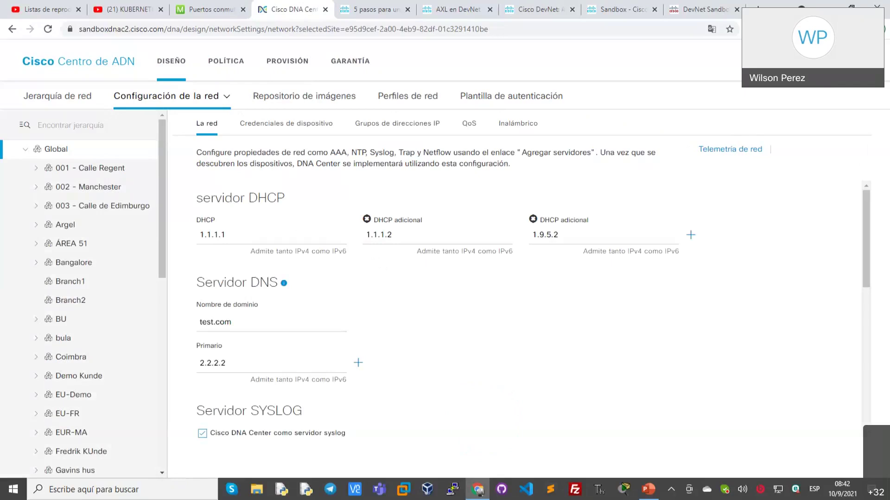
- Look over the system and help options, and review the Global network settings down to the message of the day
click(756, 61)
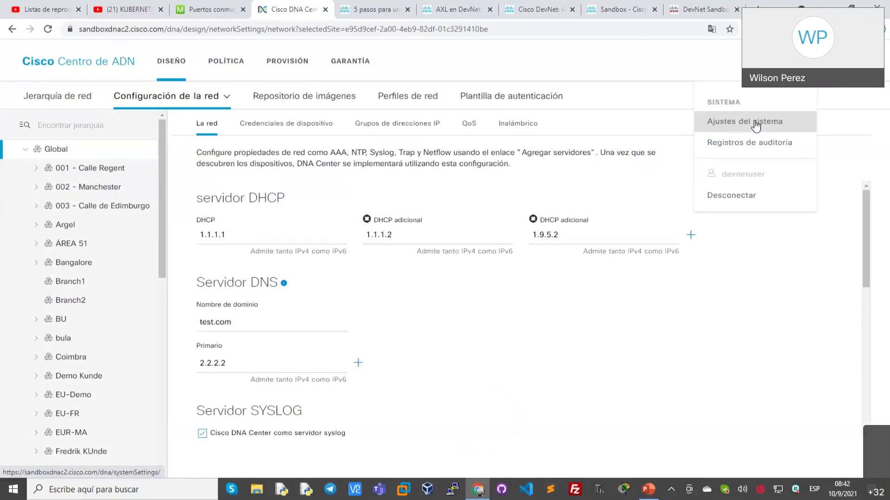
click(765, 60)
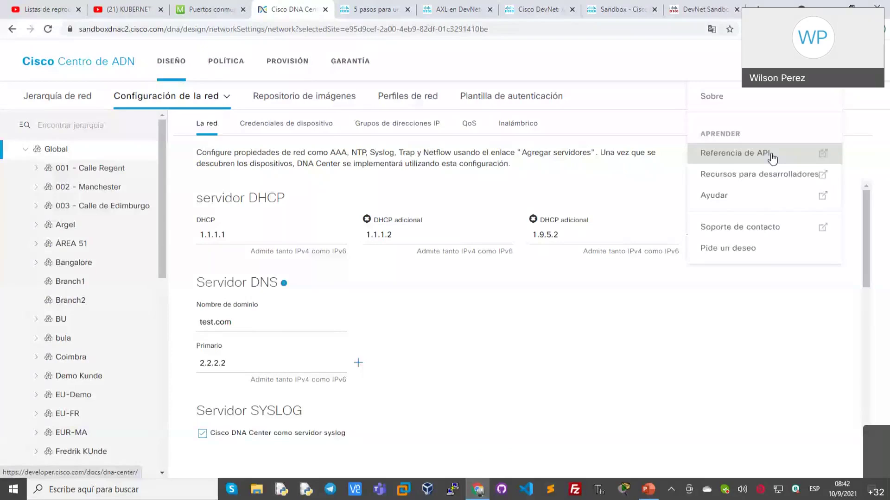
scroll(334, 309, down, 3)
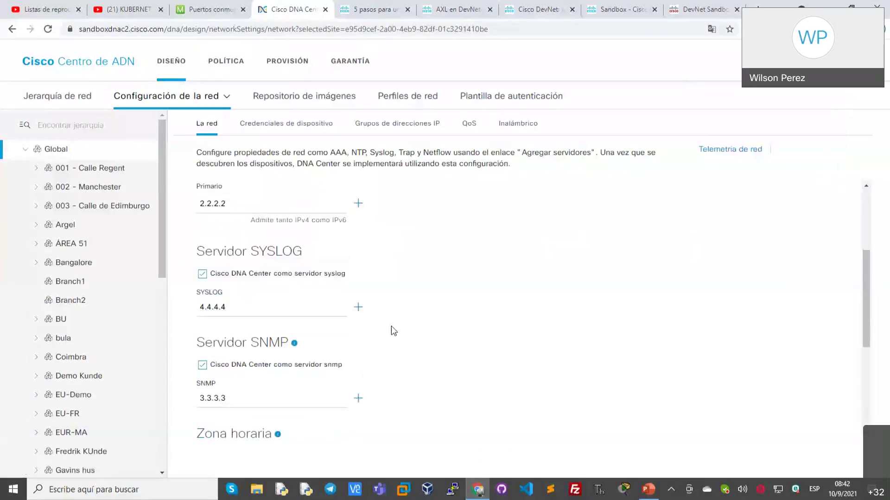
scroll(392, 327, down, 4)
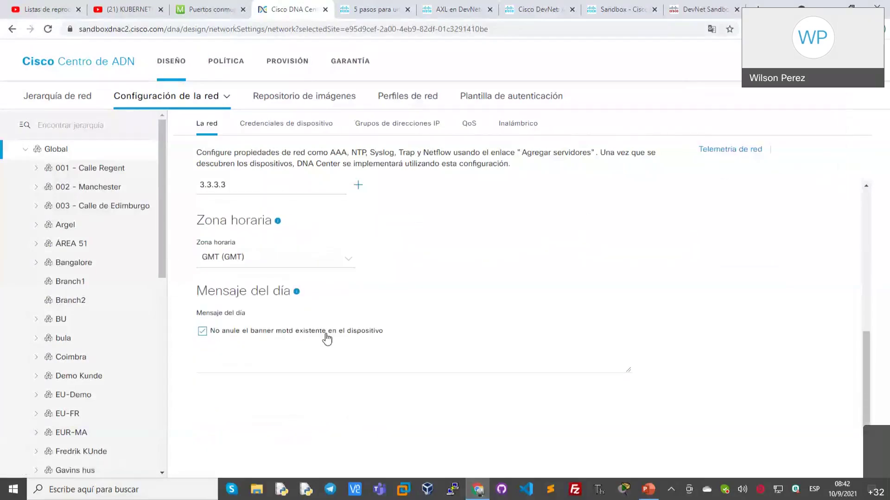
scroll(327, 339, up, 3)
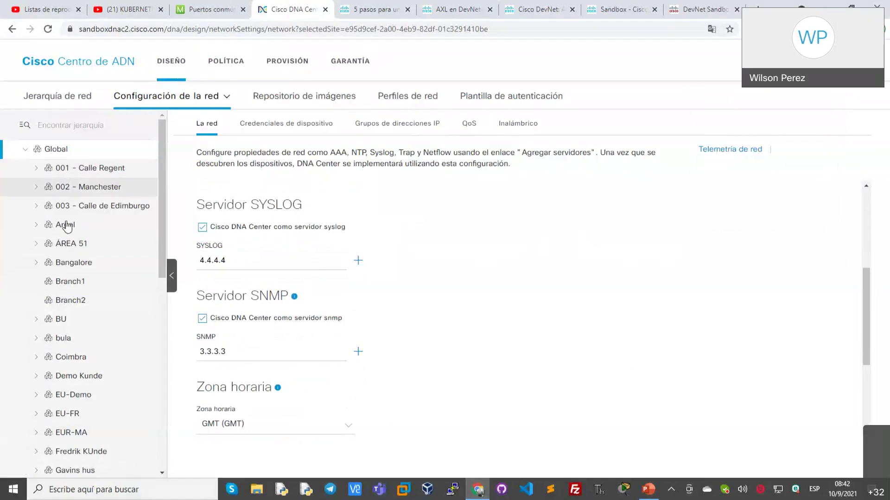
- Select the site 001 - Calle Regent in the network settings and open its Inalámbrico settings
click(93, 171)
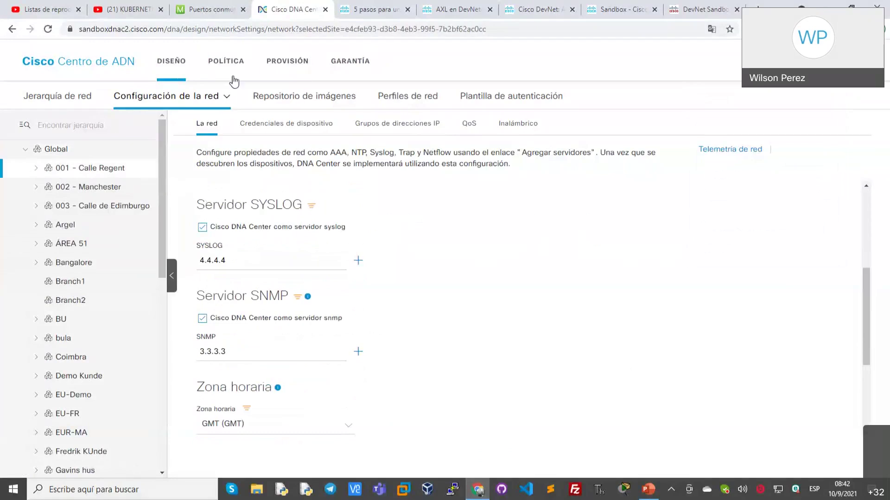
click(220, 99)
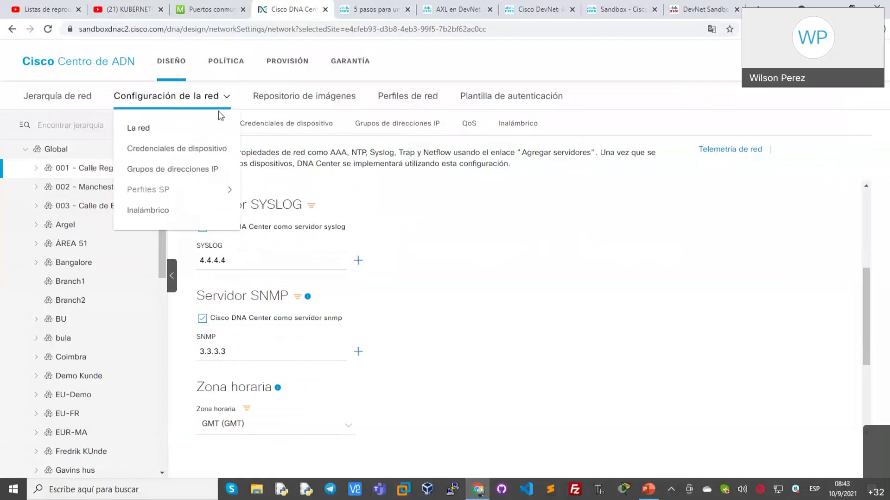
click(148, 210)
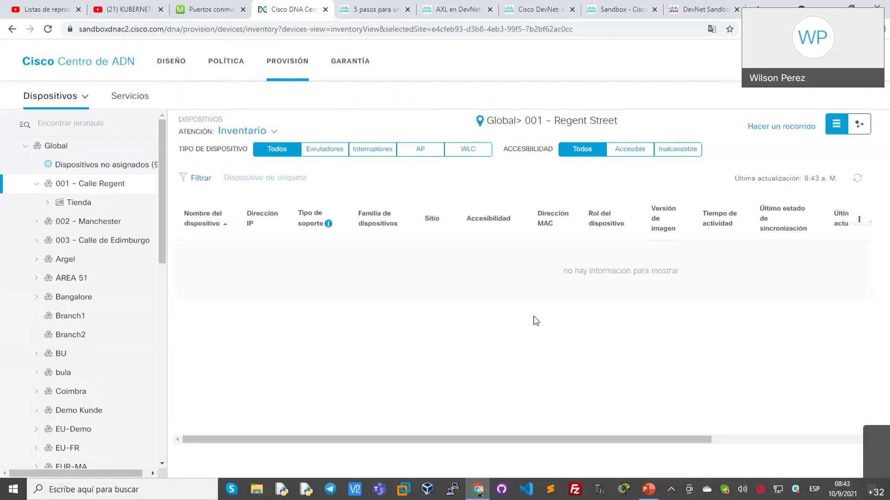
- Show the provisioning device inventory for the Branch1 site and examine its columns through Serie de dispositivos
click(77, 315)
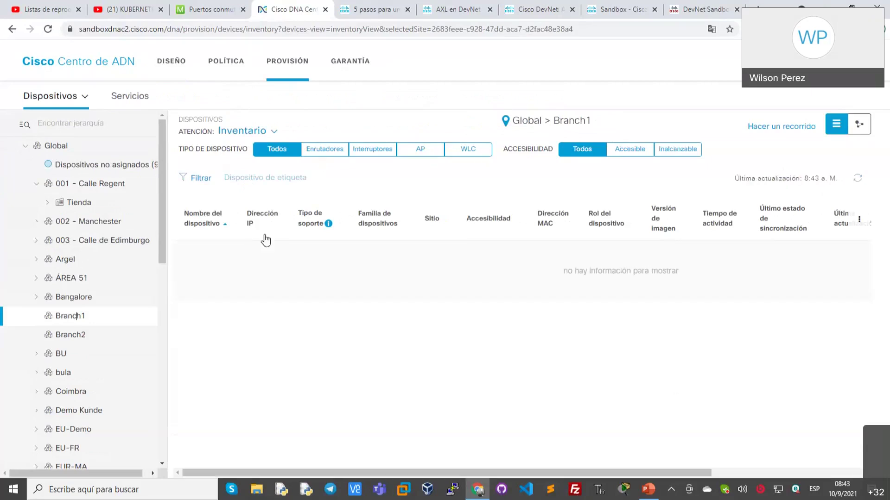
click(390, 226)
click(735, 226)
drag(444, 472, 555, 472)
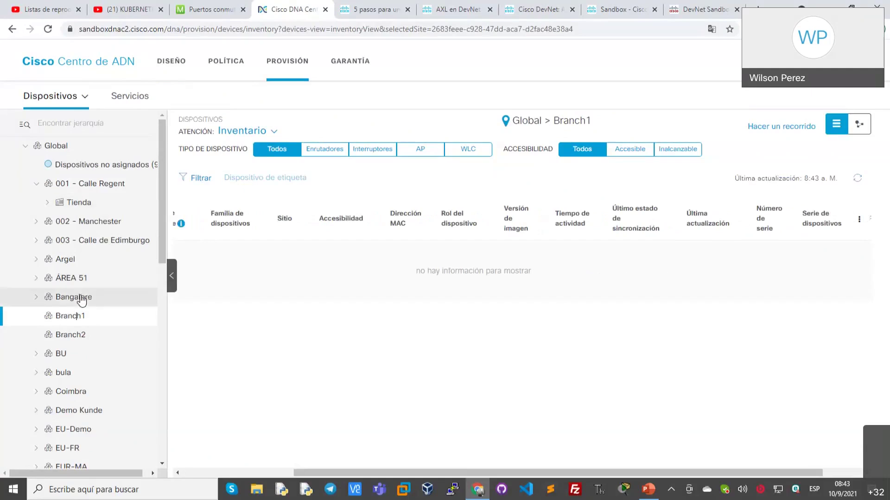
click(72, 319)
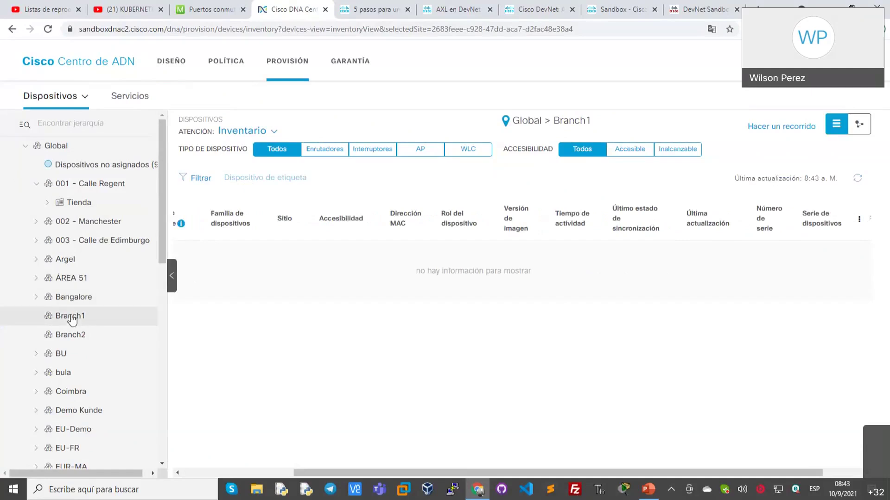
- Open Branch1's Grupos de direcciones IP in the Diseño network settings and view the details of the Branch1-IoT pool
click(172, 65)
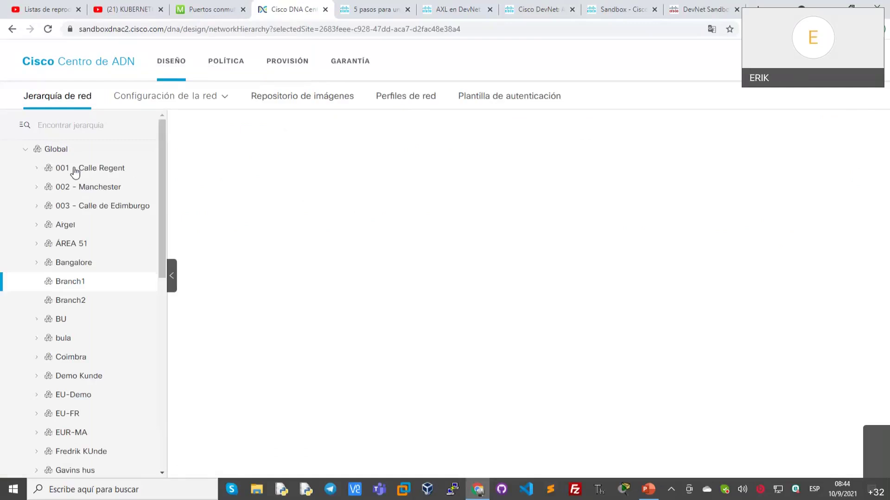
mouse_move(169, 96)
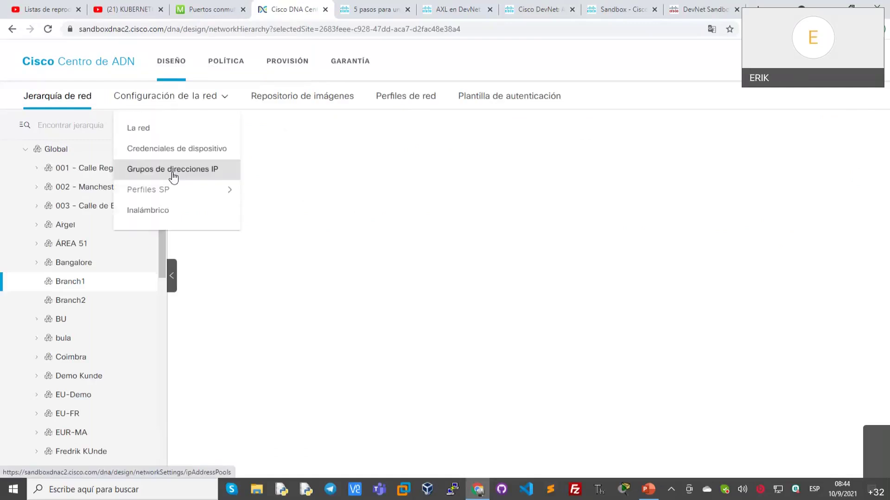
click(173, 178)
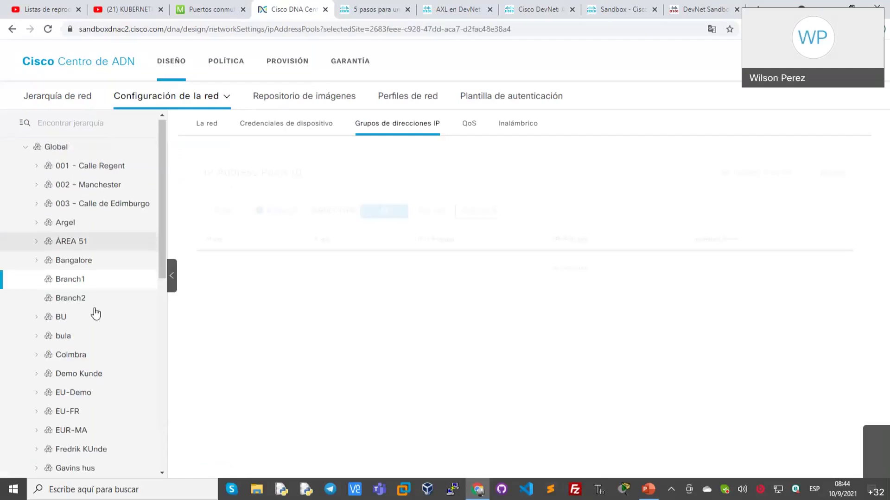
scroll(116, 285, down, 3)
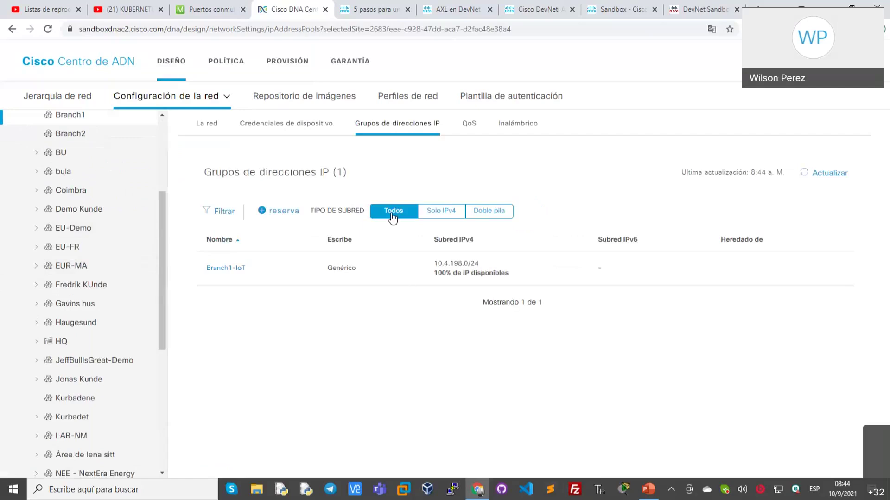
click(238, 272)
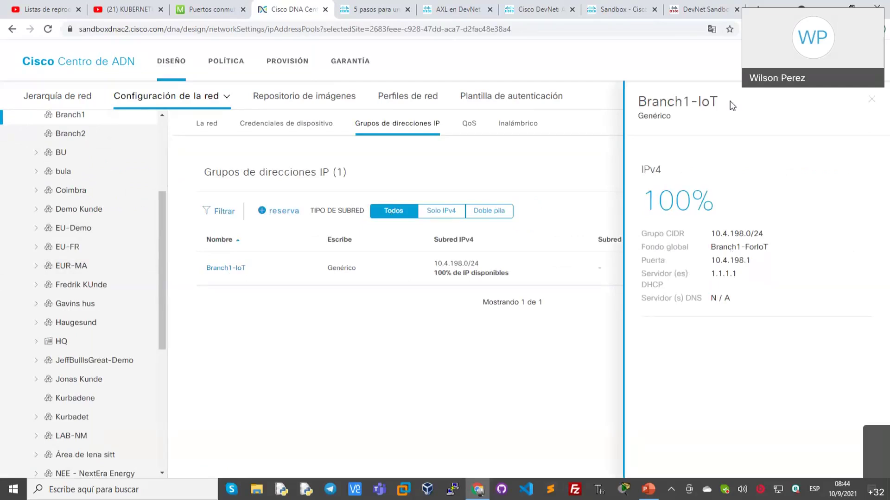
- Review the CLI and SNMP credential lists in the Credenciales de dispositivo settings
click(296, 125)
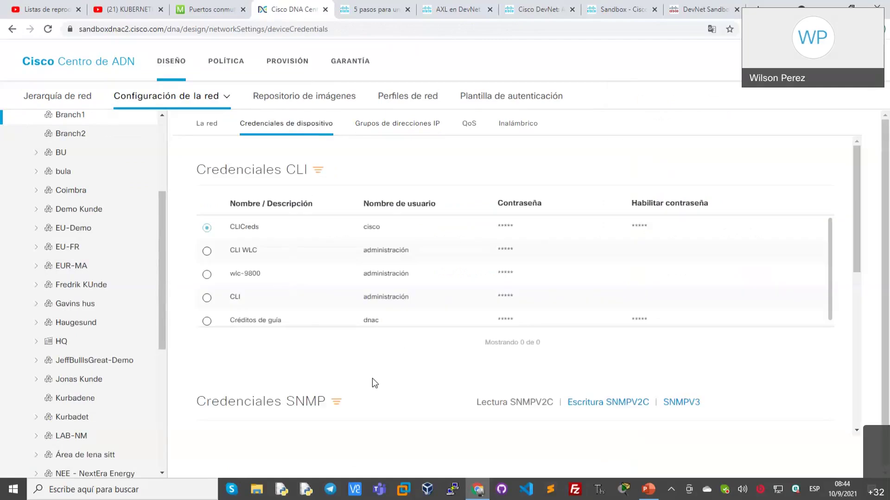
scroll(375, 381, down, 2)
scroll(374, 381, down, 2)
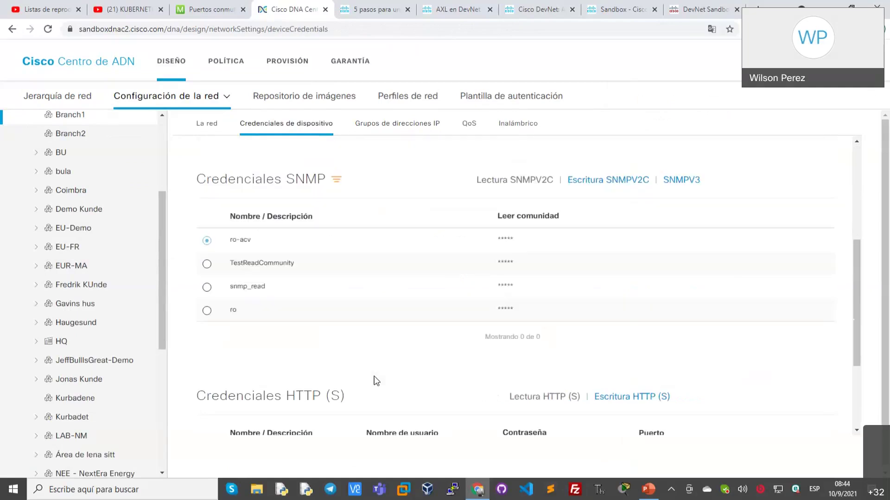
scroll(375, 381, up, 1)
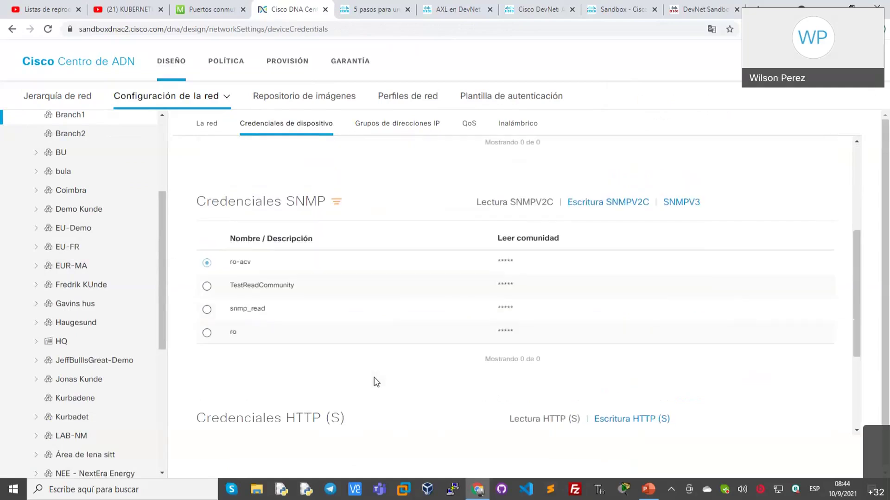
scroll(376, 382, up, 4)
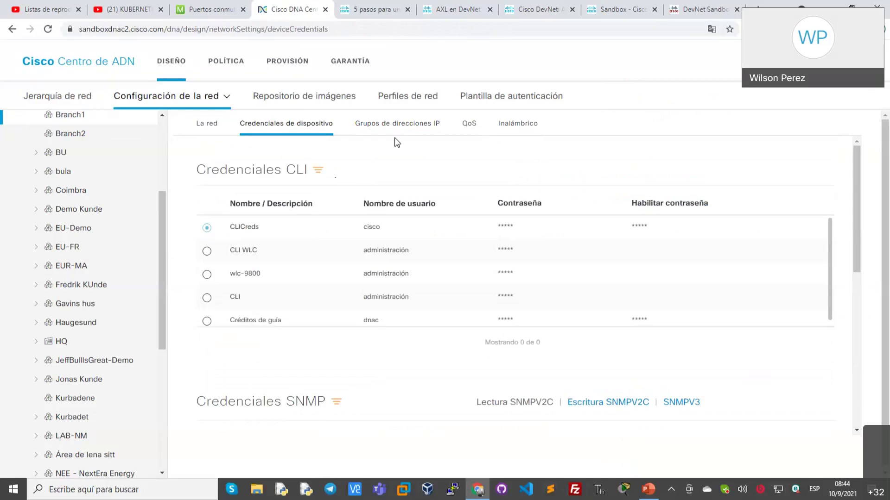
- Return to Grupos de direcciones IP and show the address pools of the site Región crítica
click(397, 124)
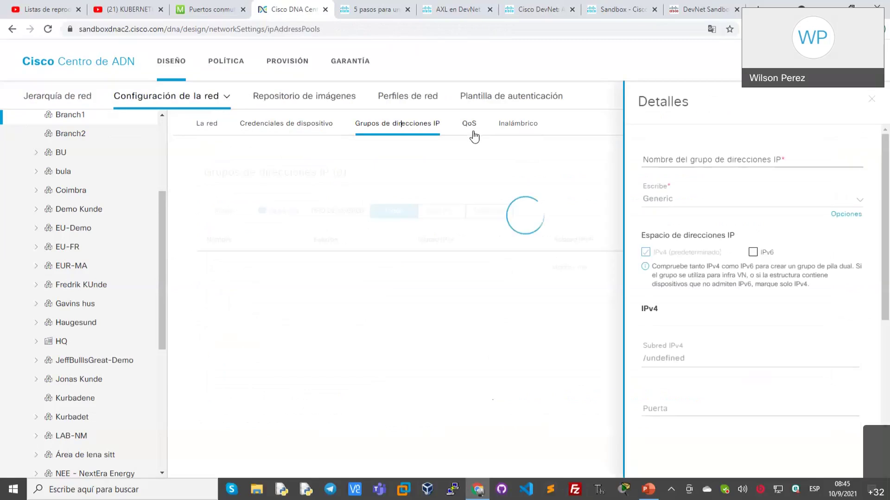
scroll(83, 376, down, 2)
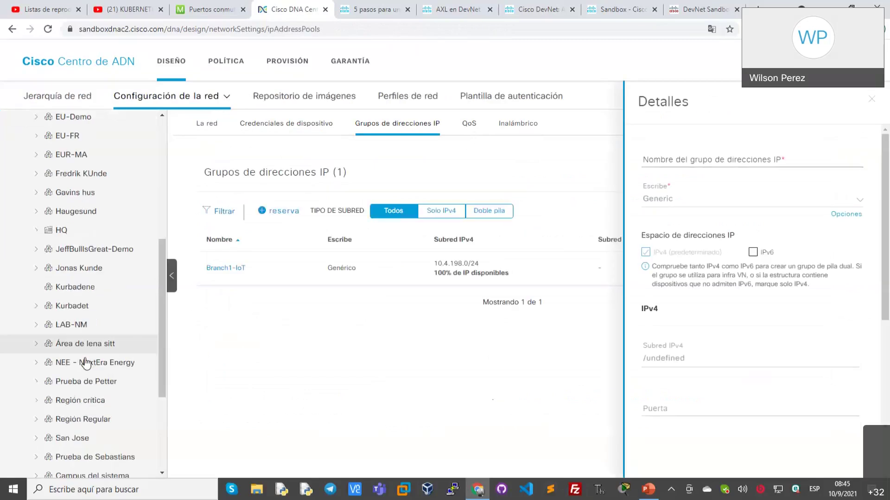
scroll(86, 363, down, 3)
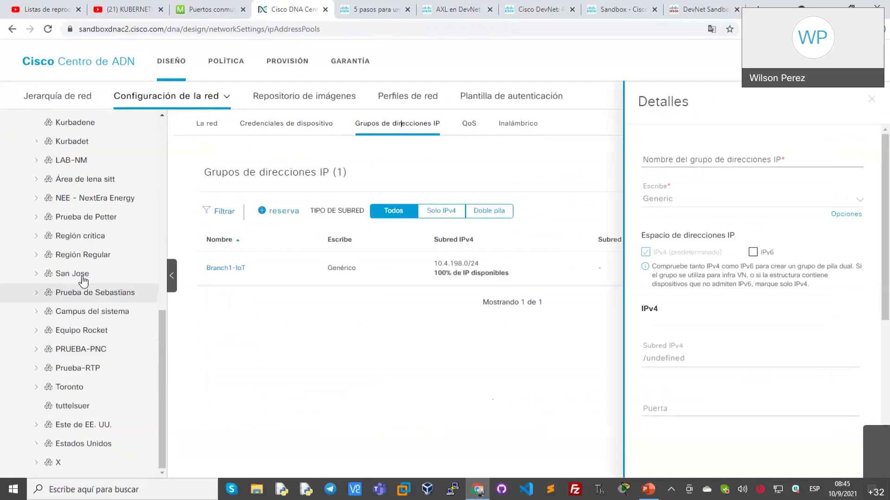
click(79, 238)
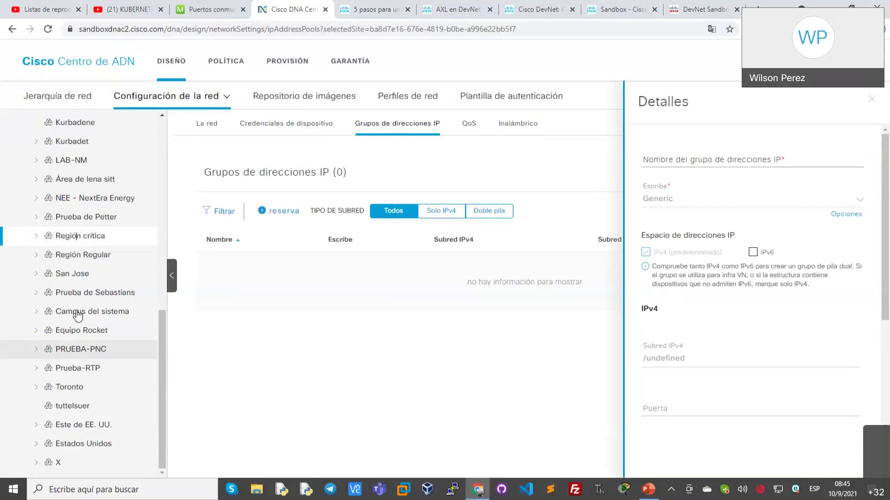
scroll(79, 312, up, 7)
scroll(85, 309, up, 3)
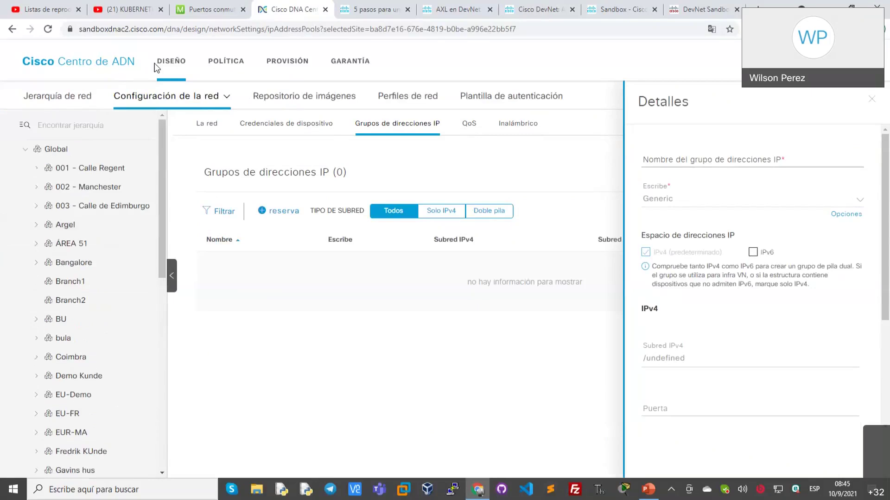
- Check the provisioning device inventory of the sites 001 - Calle Regent, ÁREA 51 and Branch2 in turn
click(288, 61)
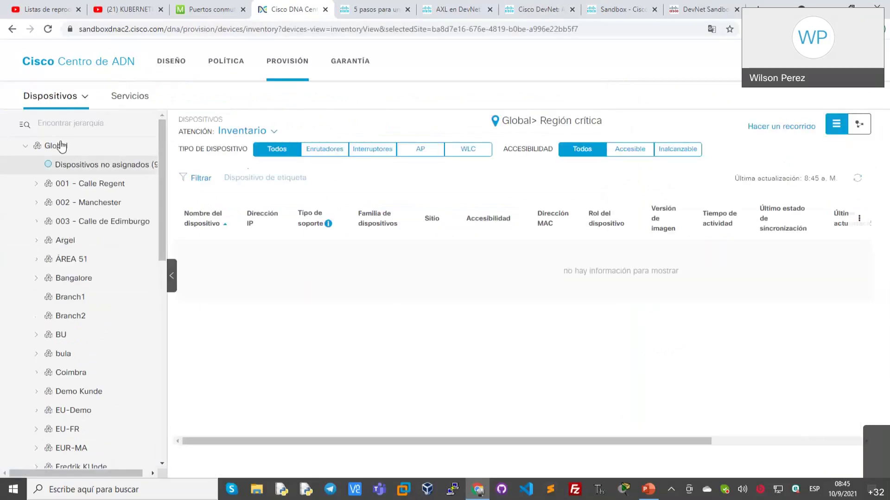
click(91, 185)
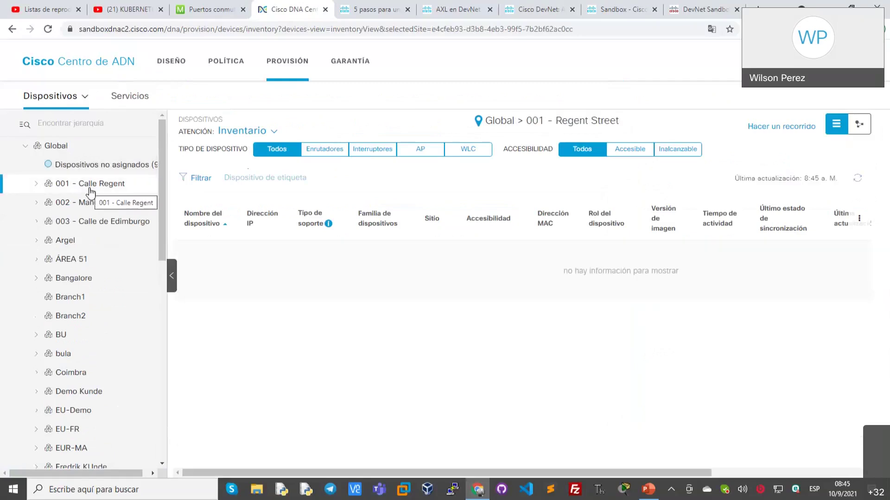
click(73, 261)
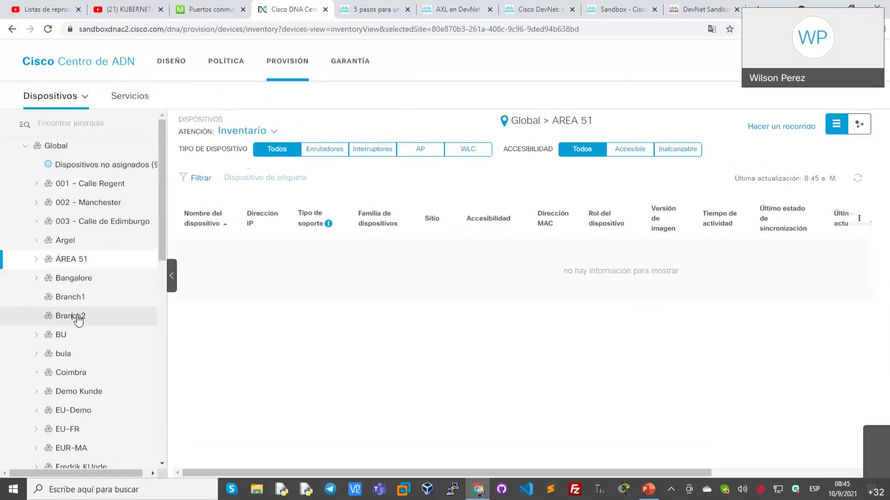
click(78, 317)
scroll(76, 313, down, 3)
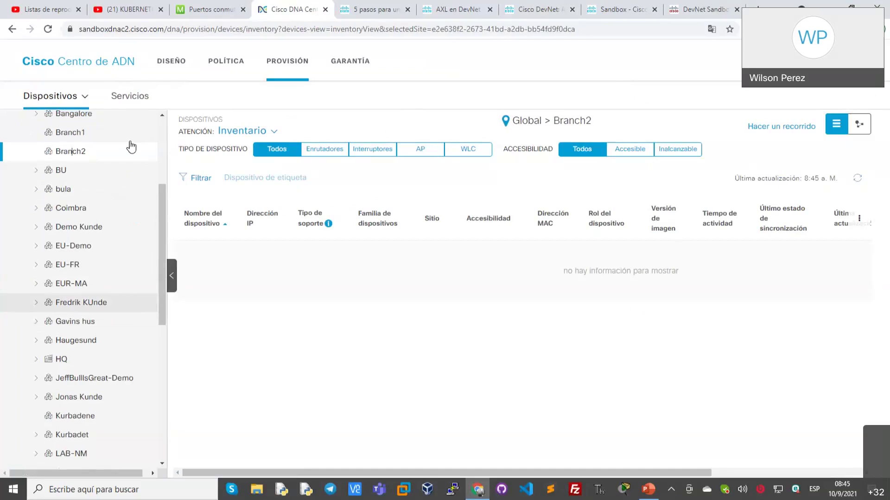
- Keep the Inventario view and show the device inventory of the site listed directly above Kurbadene
scroll(131, 147, up, 3)
click(246, 131)
click(248, 163)
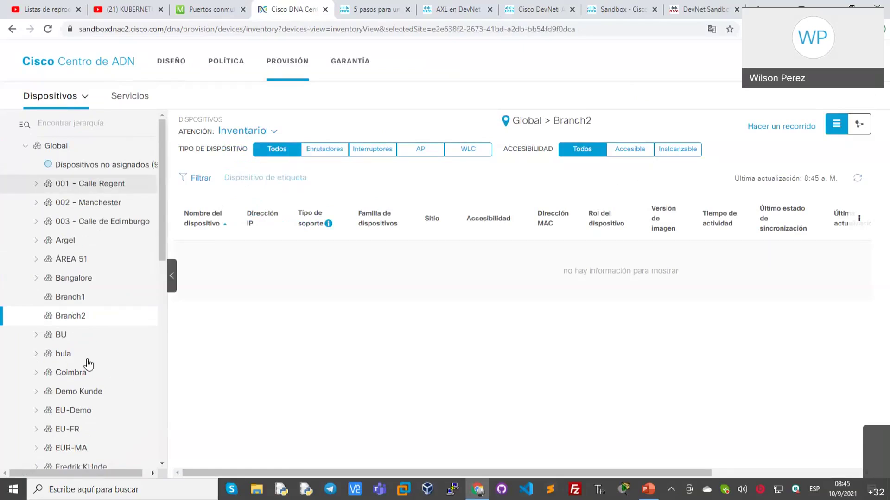
scroll(88, 366, down, 5)
click(80, 343)
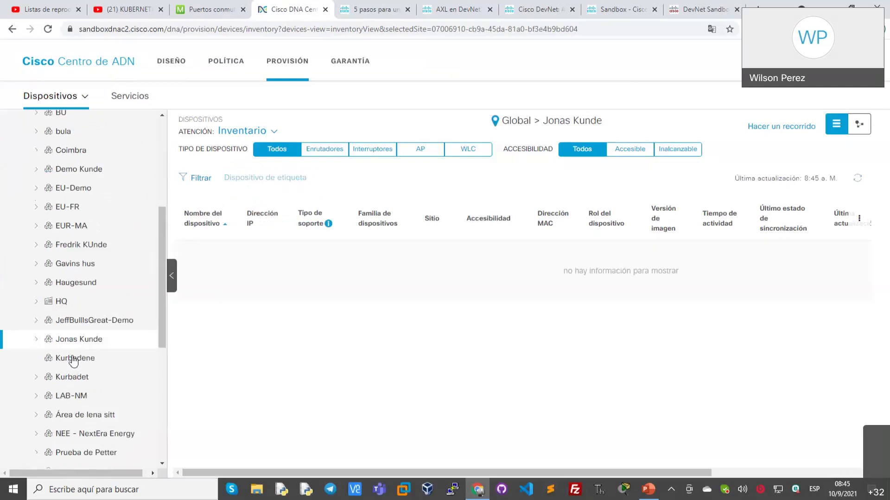
- Return to the home page and review its assurance summary, network snapshot and network configuration sections
click(132, 71)
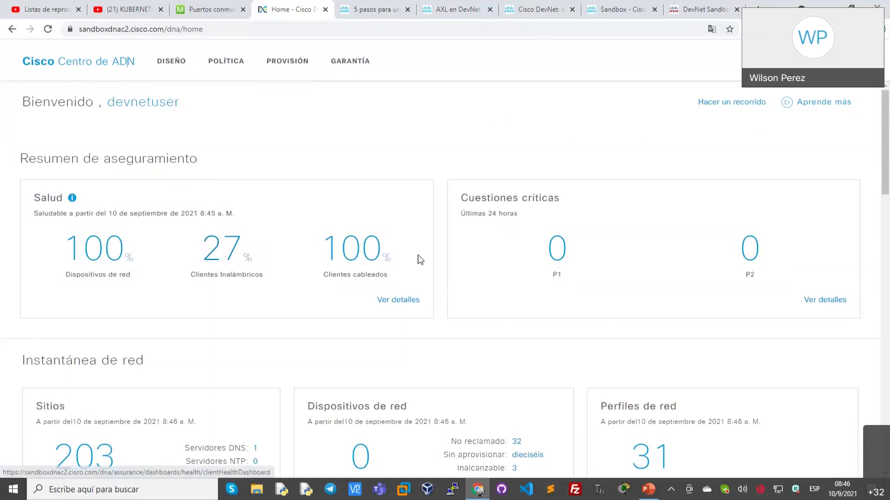
scroll(420, 260, down, 3)
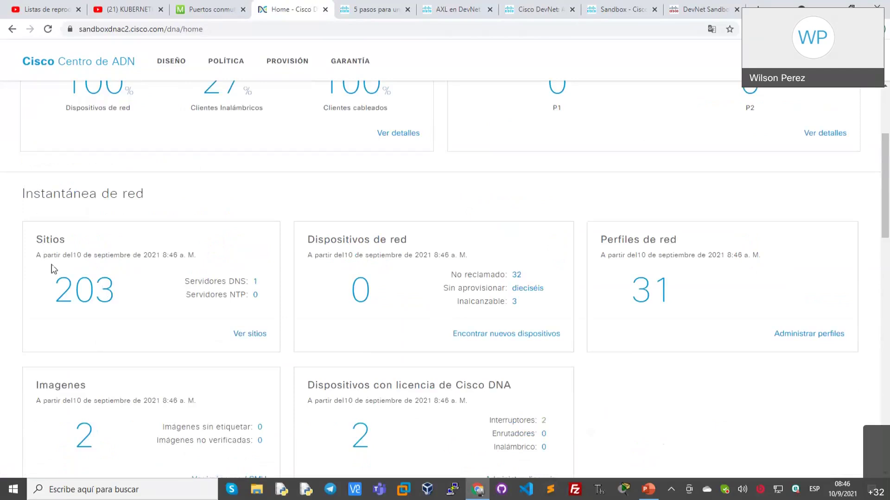
scroll(276, 336, down, 1)
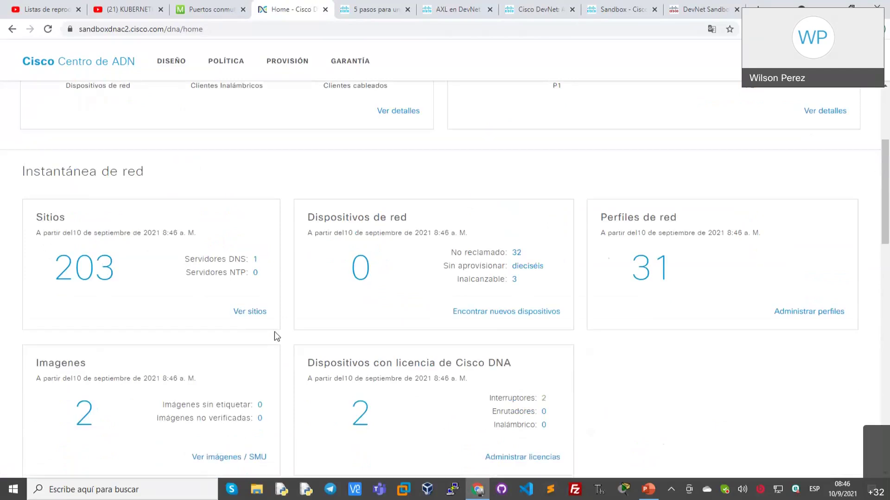
scroll(274, 332, down, 2)
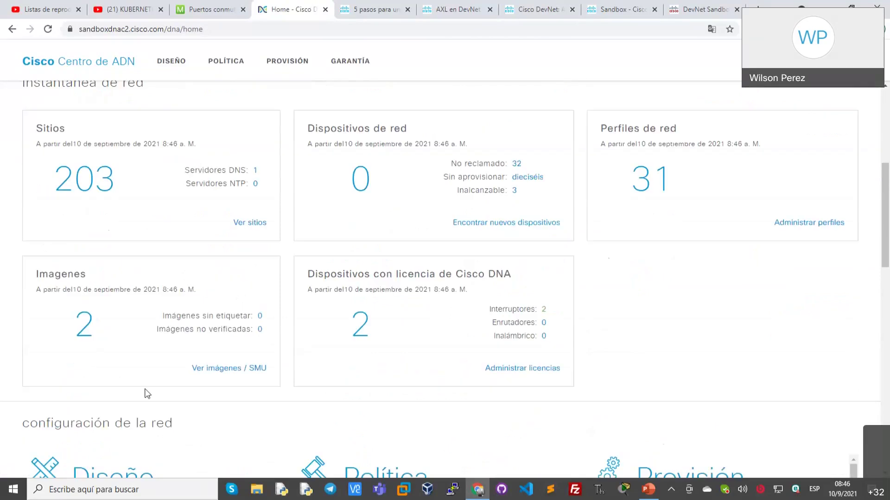
scroll(371, 203, down, 3)
scroll(371, 203, down, 3)
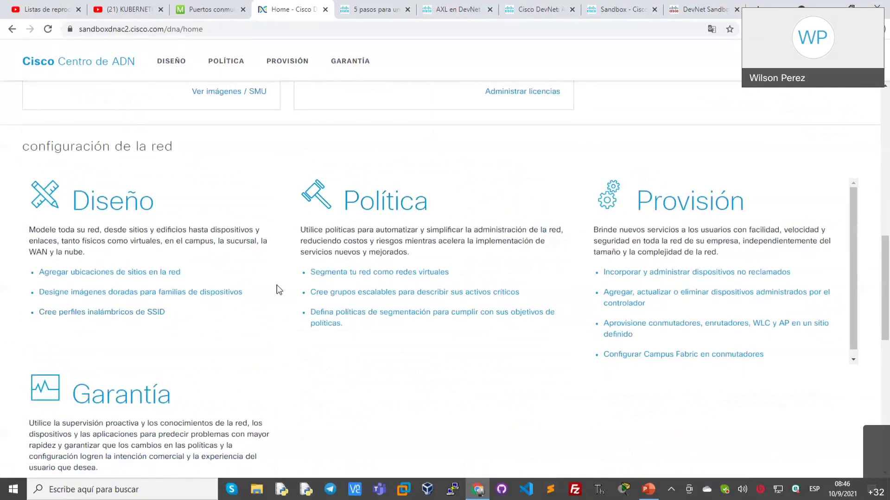
scroll(384, 294, up, 10)
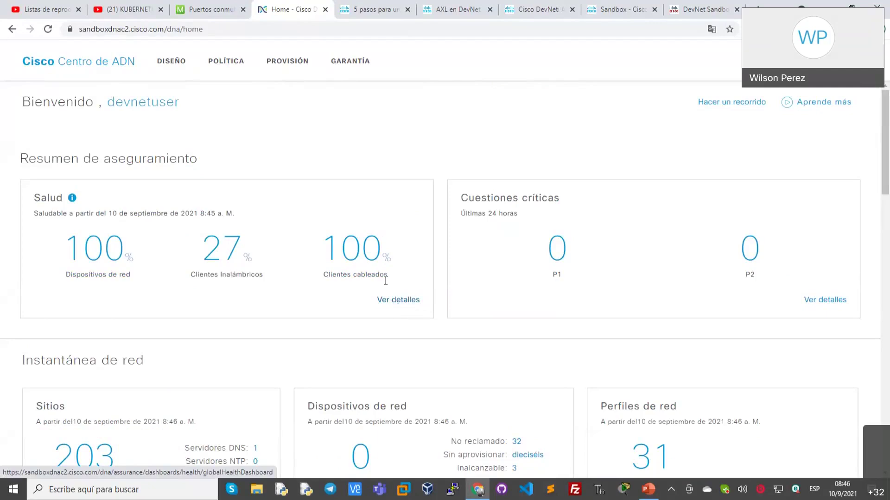
- Open the Salud details in a separate tab and examine the Overall Health dashboard, Top 10 Issue Types and sensor management options
ctrl+click(397, 301)
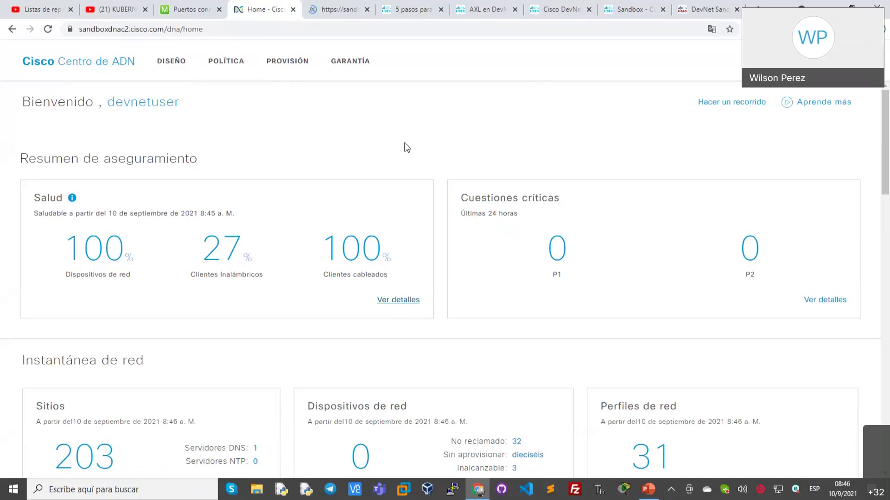
click(323, 10)
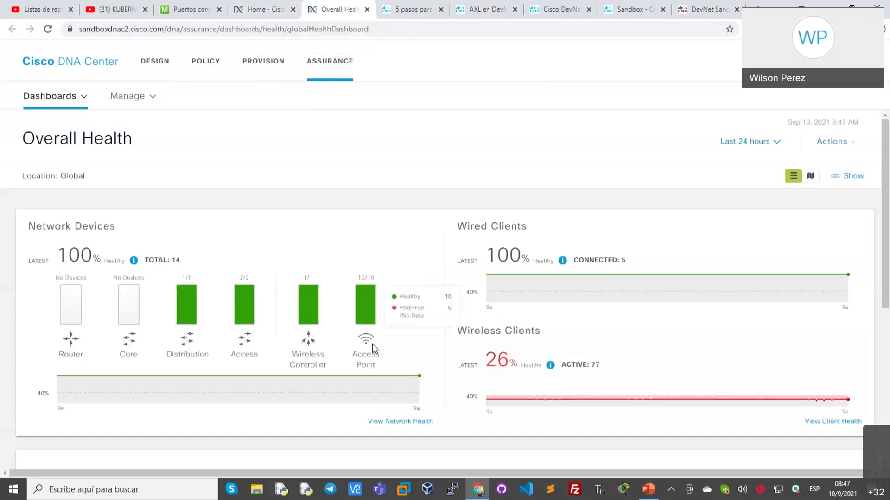
mouse_move(293, 307)
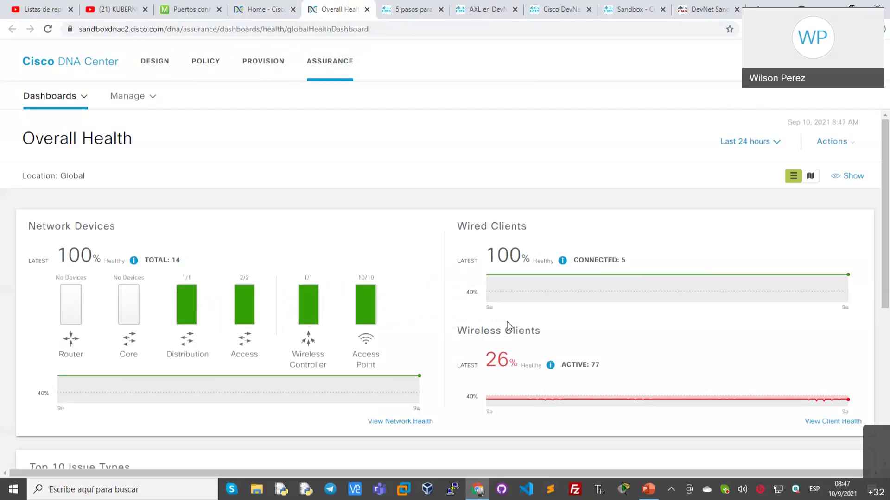
scroll(507, 323, down, 3)
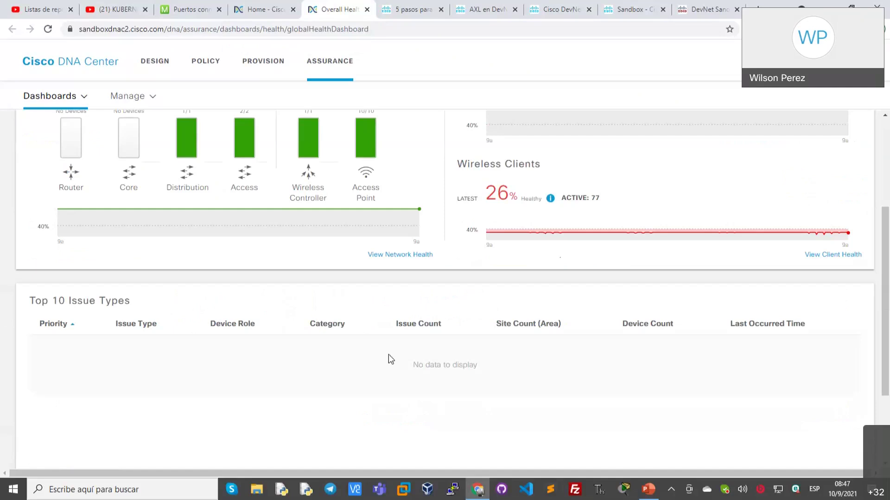
scroll(388, 354, up, 3)
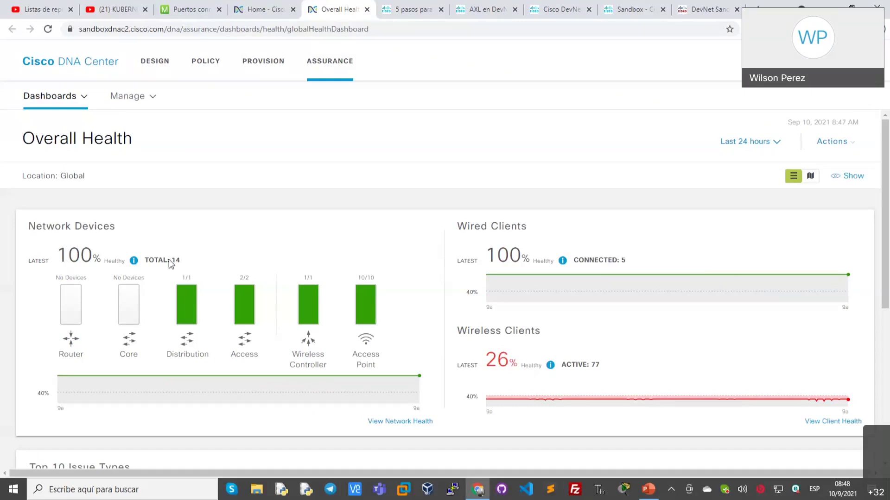
click(144, 102)
mouse_move(156, 149)
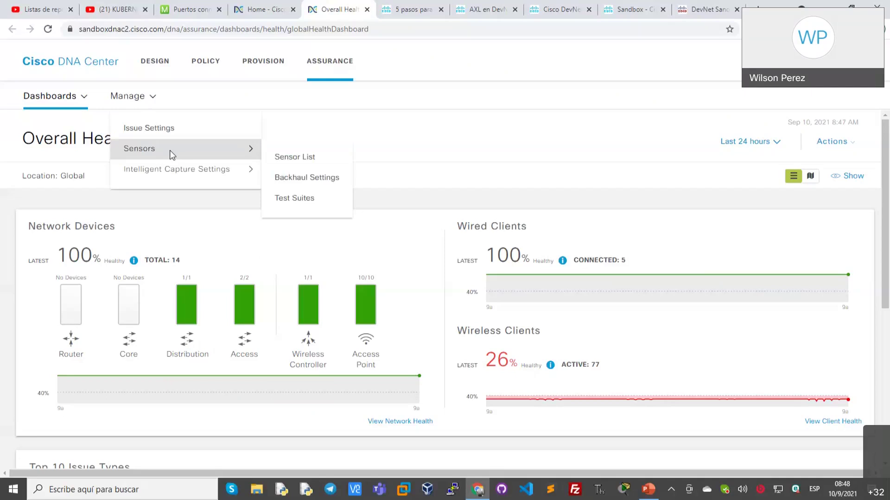
- Look over the DevNet home and Sandbox pages, and bring up the AXL page
click(562, 10)
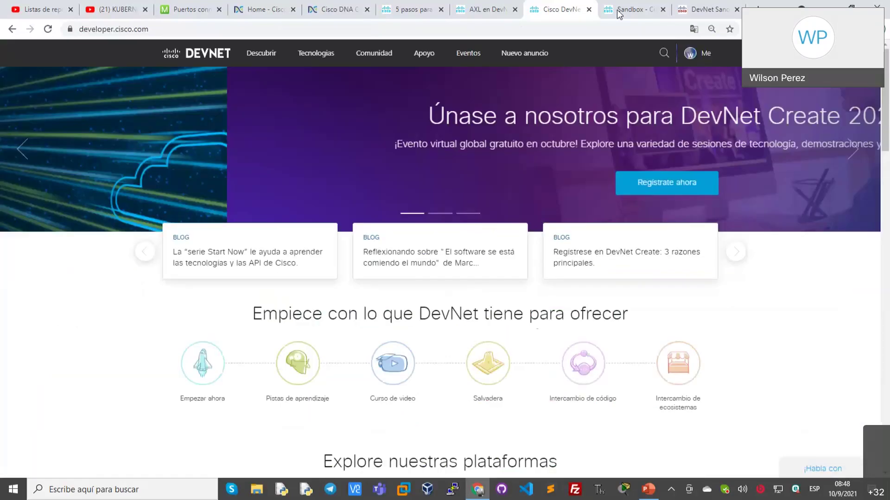
click(621, 10)
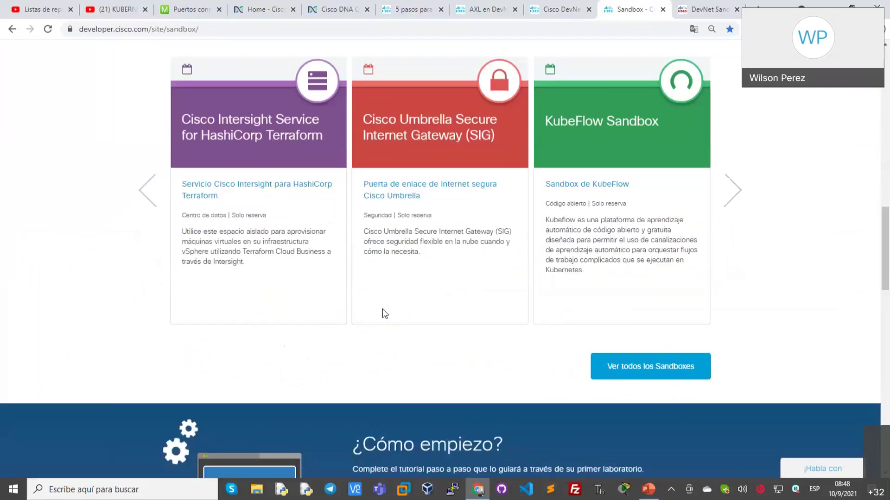
scroll(383, 311, up, 5)
click(473, 10)
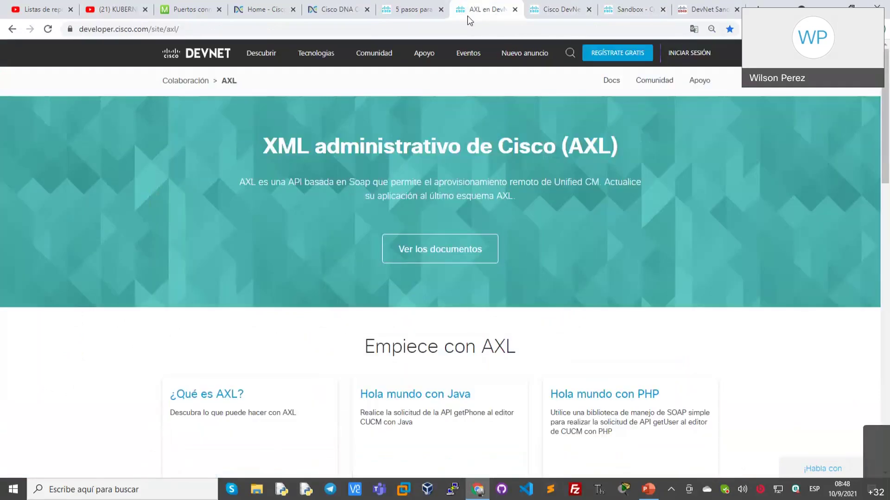
- Go back to the Sandbox catalogue results for dna center and open the Cisco DNA Center AO 1.3.1.4 lab
click(412, 10)
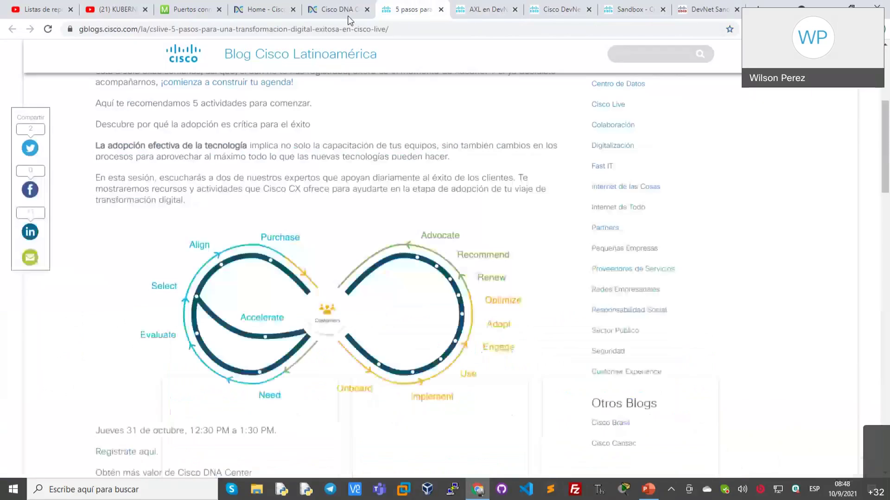
click(337, 11)
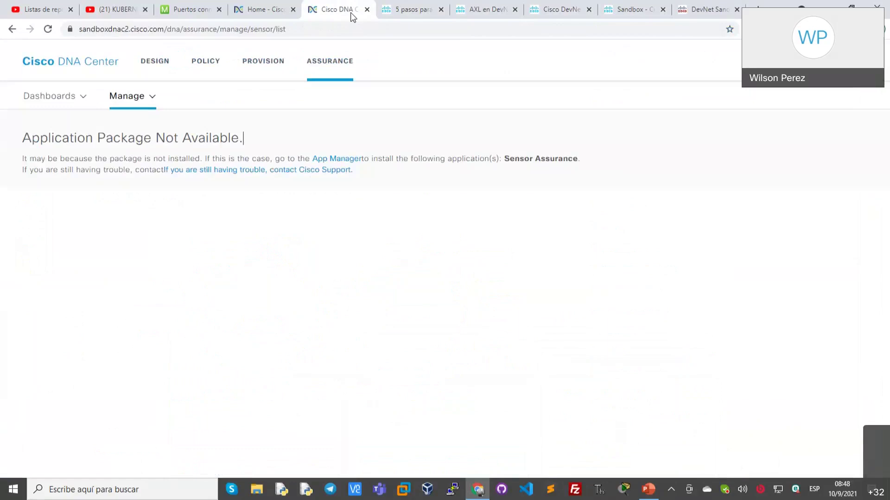
key(ctrl+9)
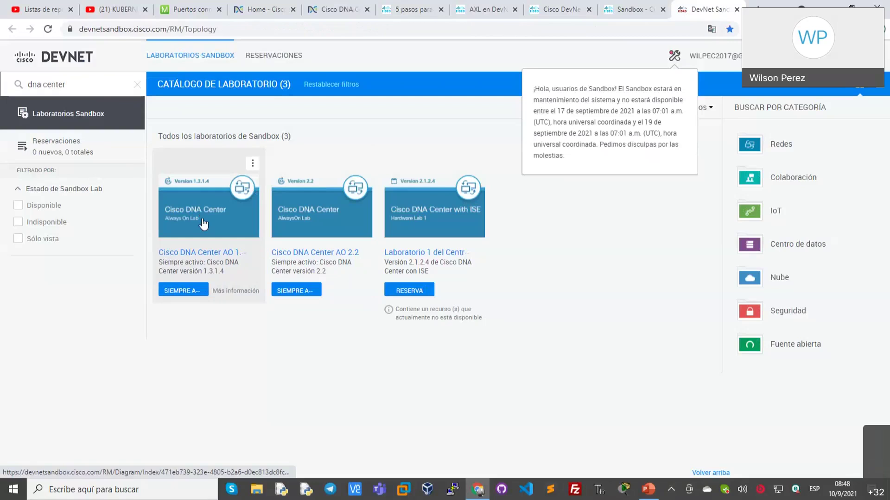
click(203, 224)
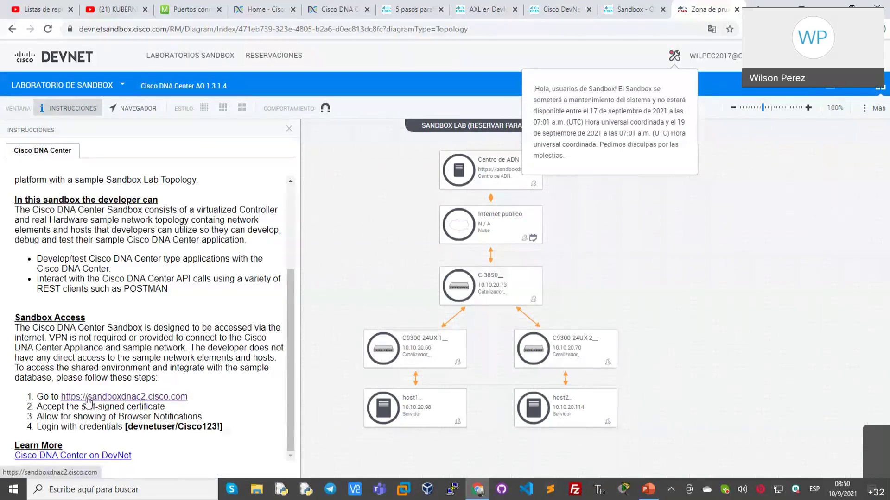
- Open the lab's Cisco DNA Center on DevNet link in a separate tab and review its platform capabilities, getting-started documentation and learning resources
right_click(68, 459)
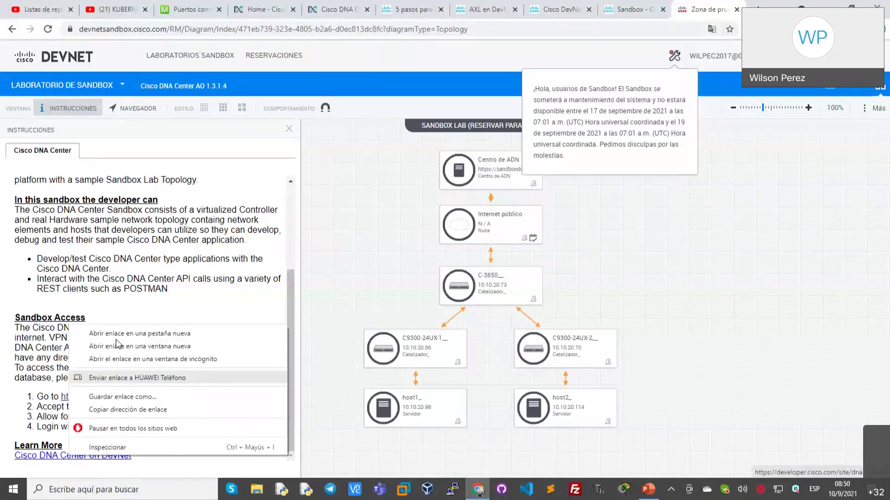
click(116, 337)
click(703, 8)
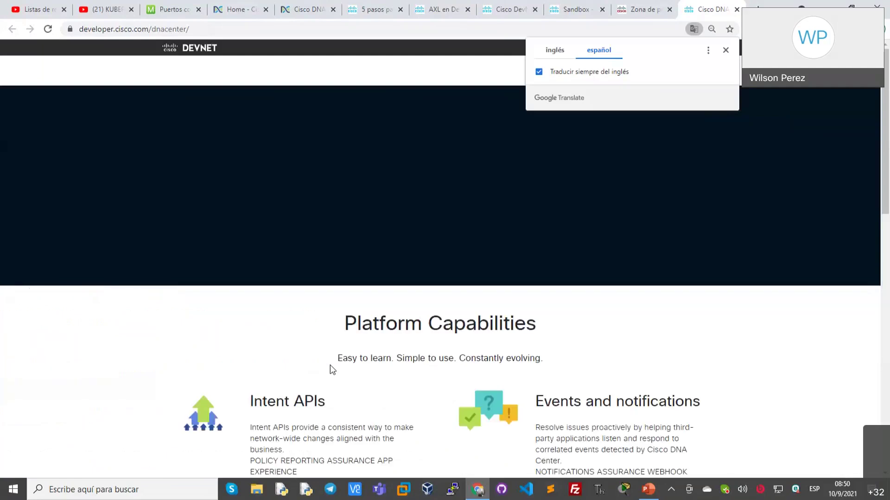
scroll(352, 357, down, 2)
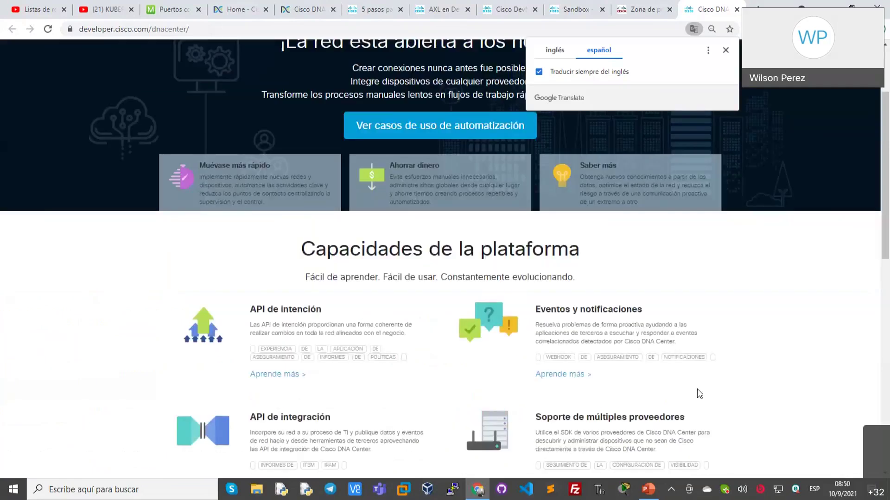
scroll(697, 389, down, 2)
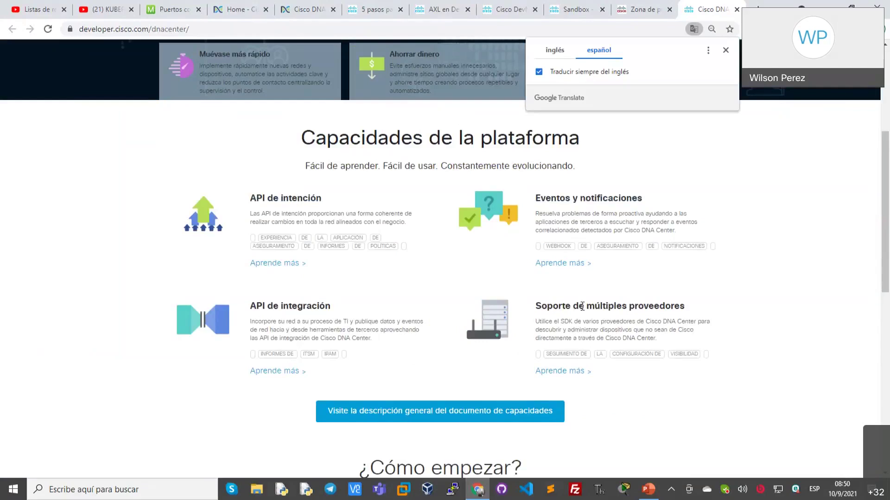
scroll(582, 305, down, 5)
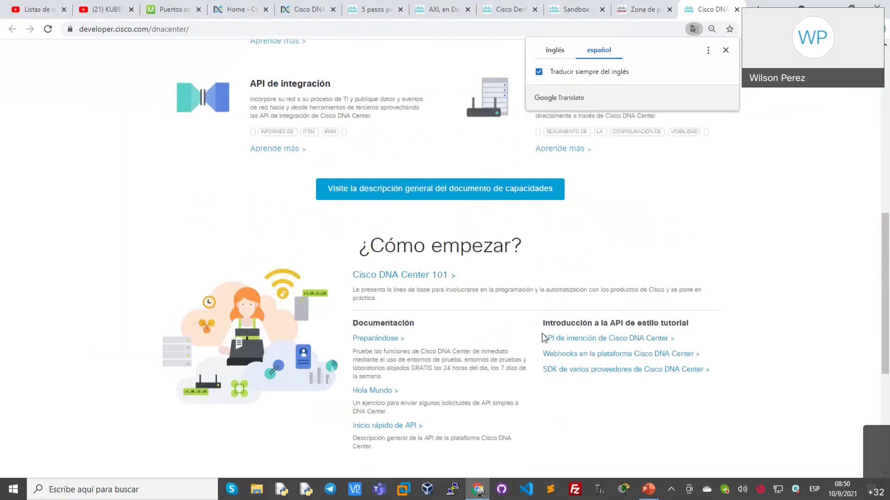
scroll(369, 340, down, 1)
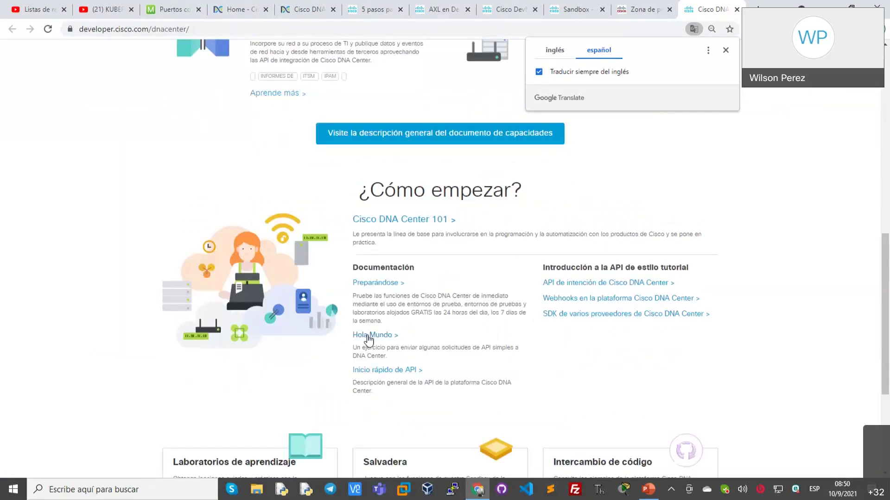
scroll(416, 377, down, 2)
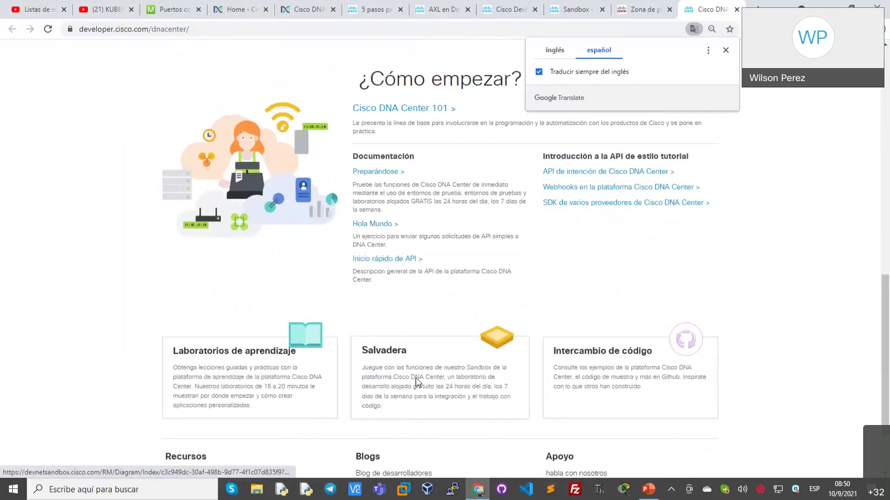
scroll(415, 382, up, 10)
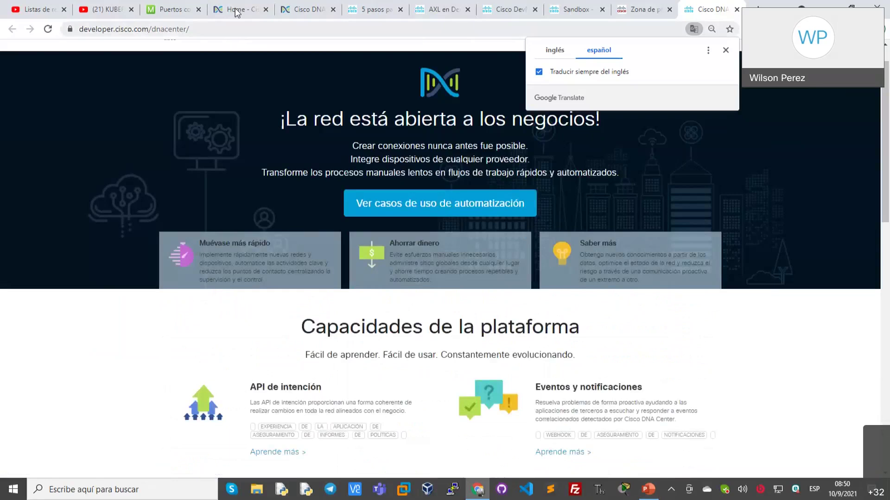
- Revisit the DNA Center home summary and look over the Meraki dashboard's network-wide, Seguridad y SD-WAN and Ambiental options for HYD NETWORK
click(237, 11)
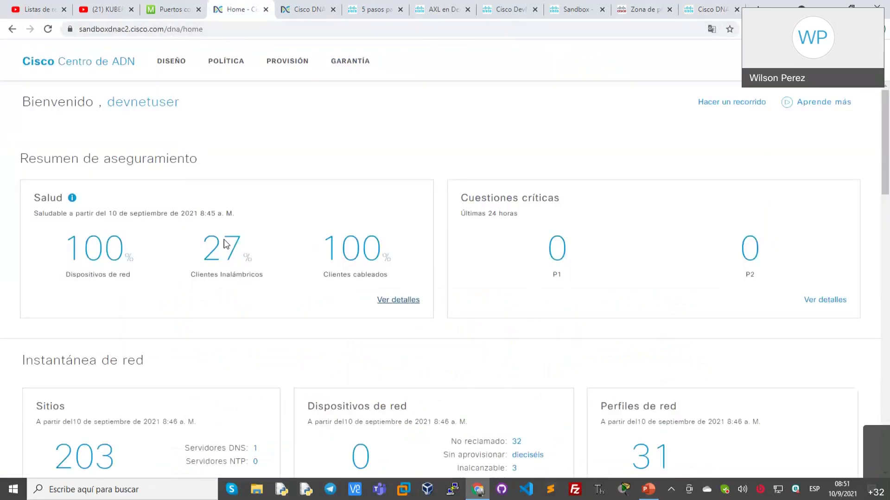
scroll(224, 244, down, 3)
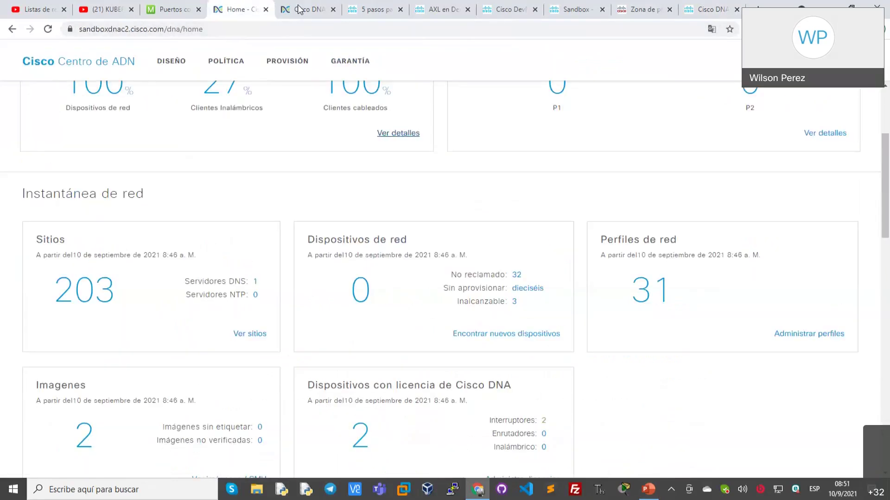
click(170, 9)
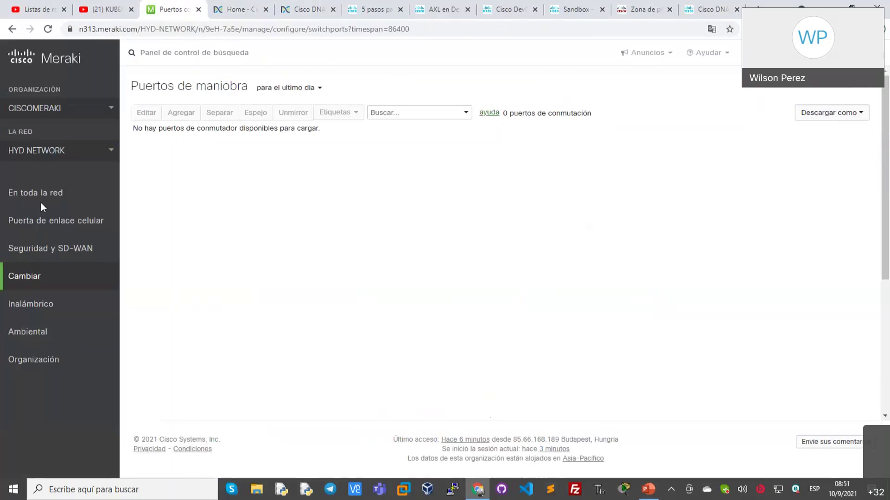
mouse_move(75, 201)
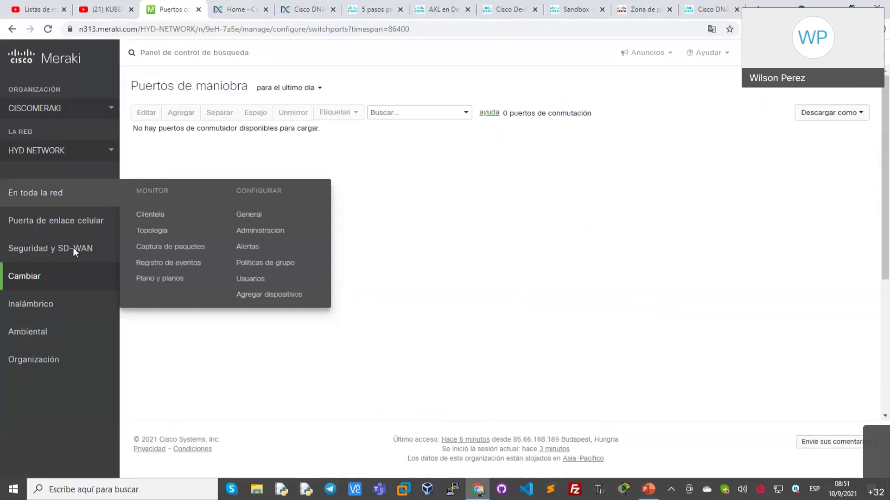
mouse_move(73, 247)
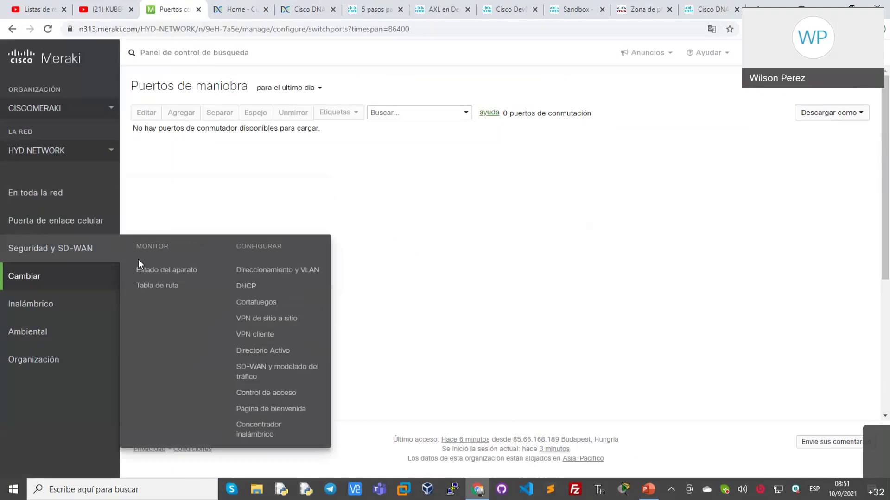
click(141, 269)
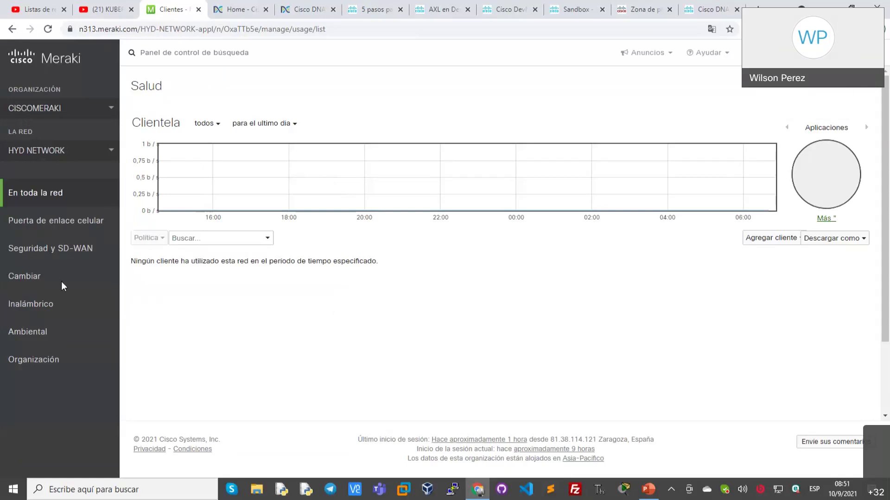
mouse_move(60, 332)
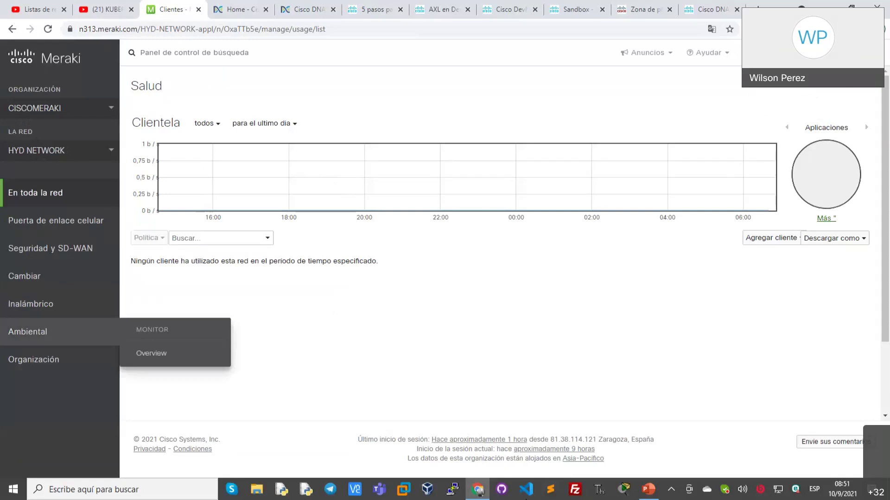
- Switch to the PowerPoint presentation, start the slide show from the "Seguimos con Inspire" slide and advance to the Inspire slide
key(alt+Tab)
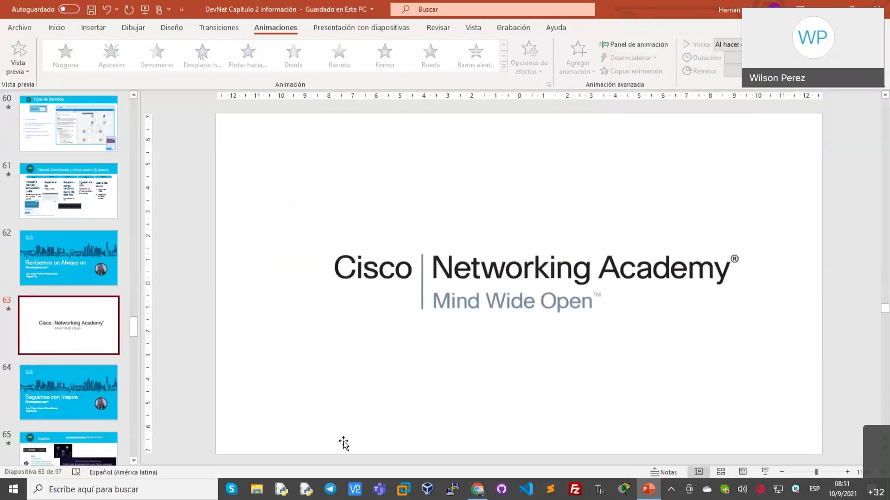
key(Page_Down)
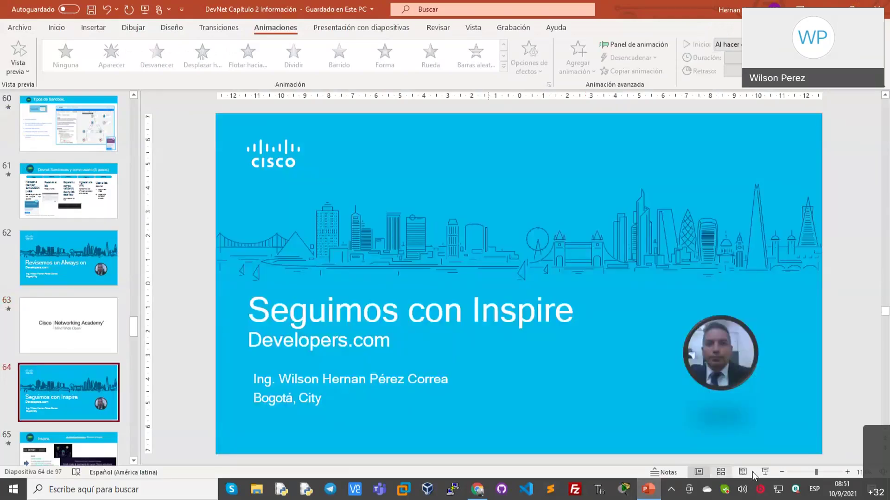
click(765, 472)
click(445, 401)
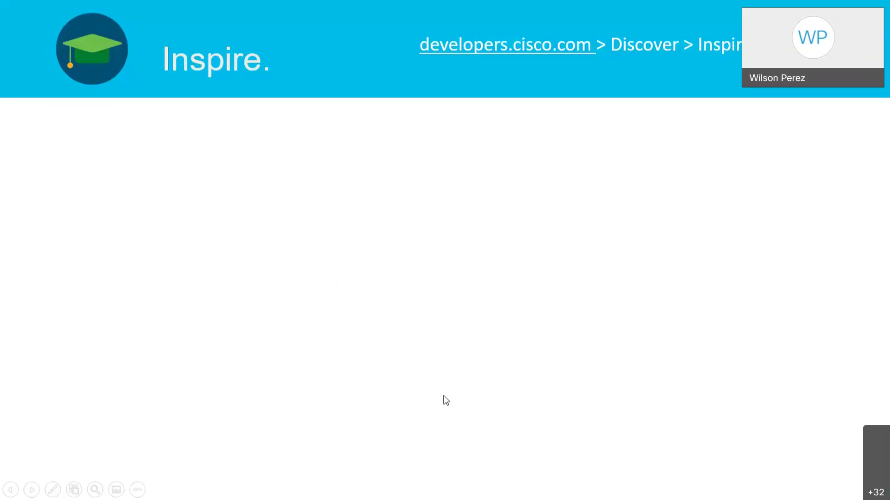